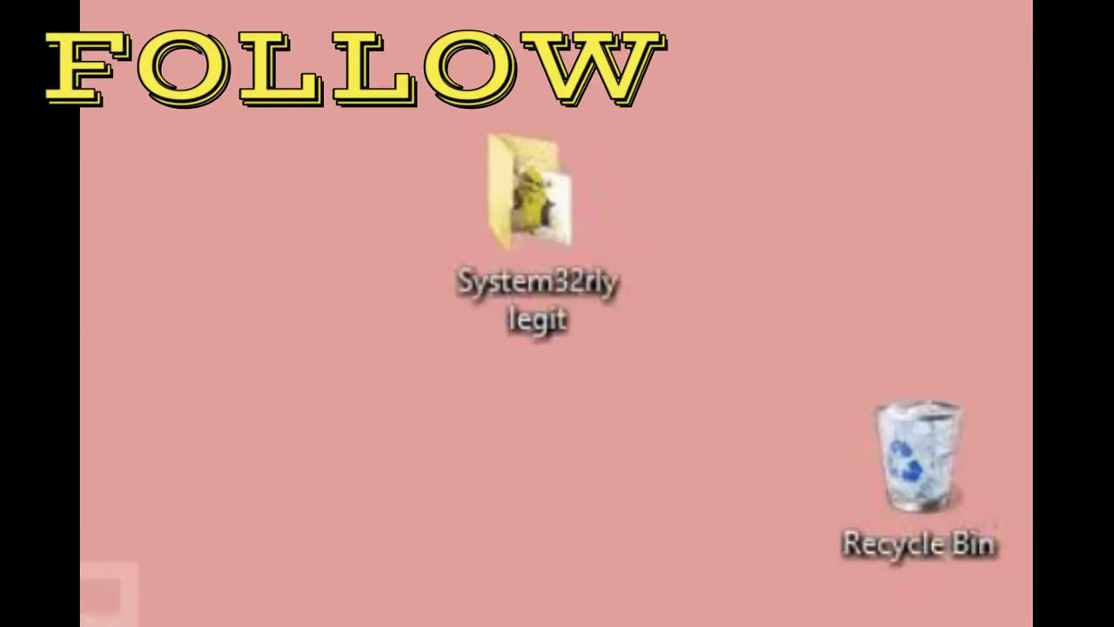
pyautogui.moveTo(548, 249); pyautogui.dragTo(897, 457)
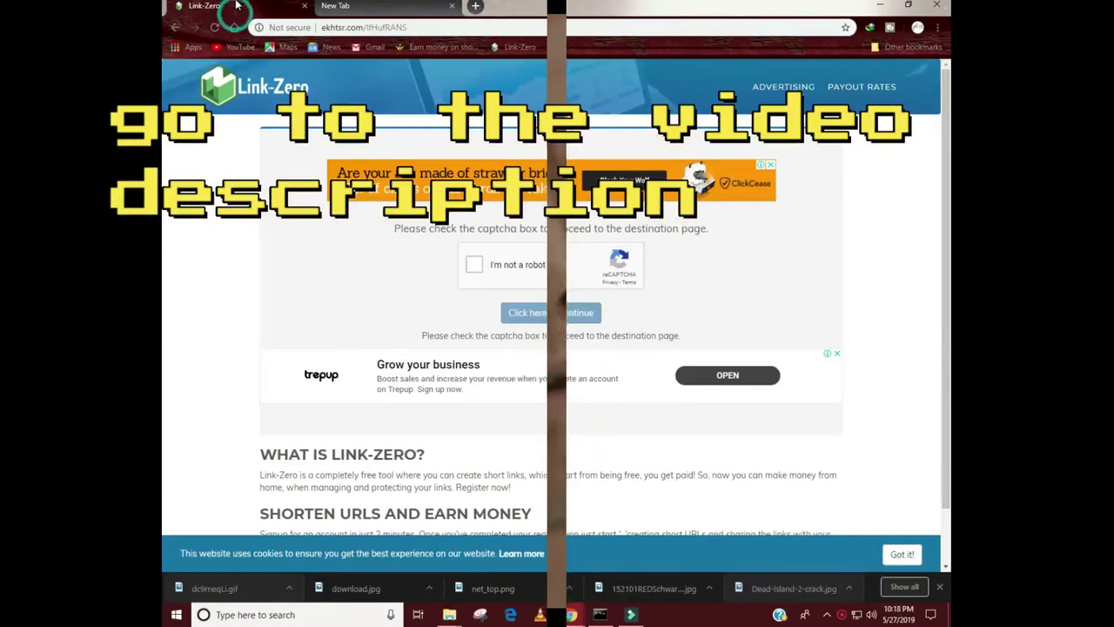
# Pass the captcha check and skip the ad page to reach Microsoft's .NET Framework 4.8 download page.
pyautogui.click(476, 263)
pyautogui.click(543, 316)
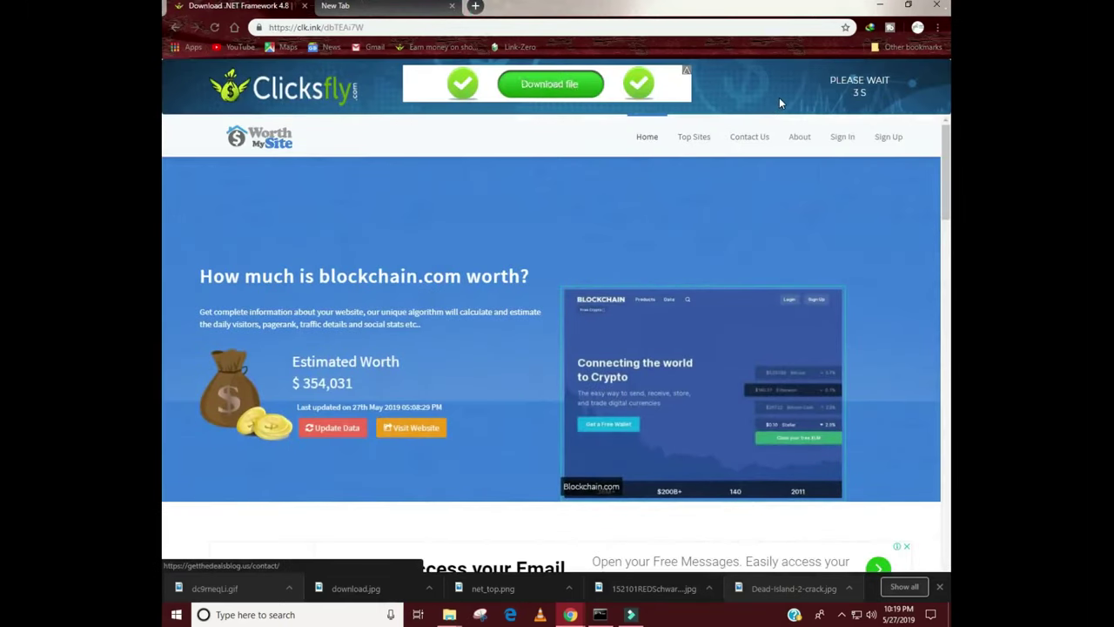
pyautogui.click(847, 94)
pyautogui.click(848, 91)
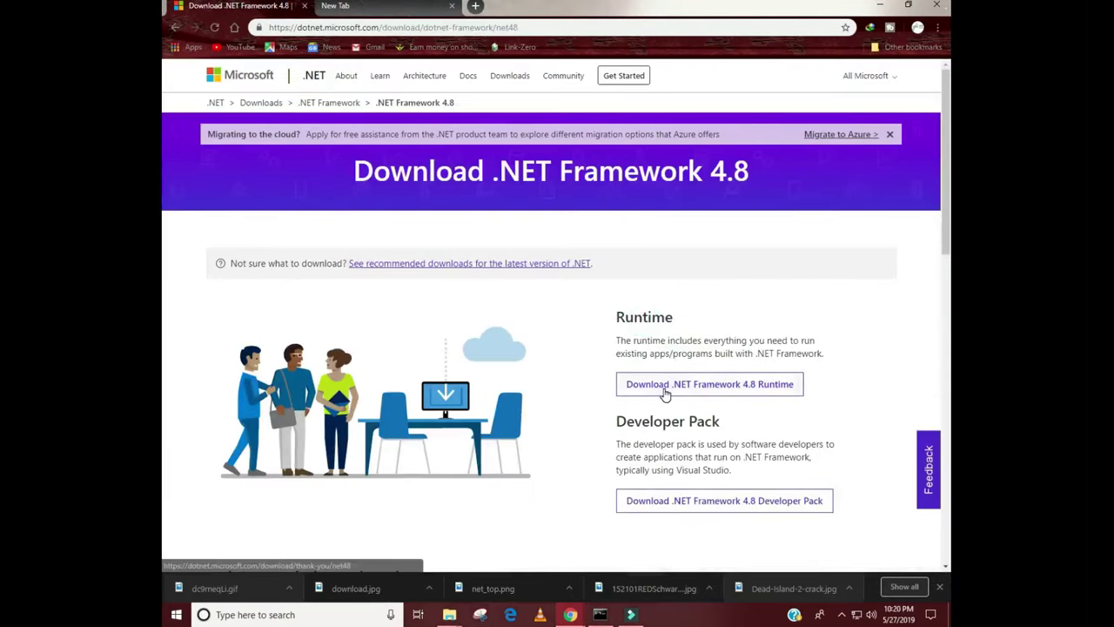
# Download the .NET Framework 4.8 Runtime and launch the ndp48-web installer from its download folder.
pyautogui.click(702, 388)
pyautogui.click(552, 359)
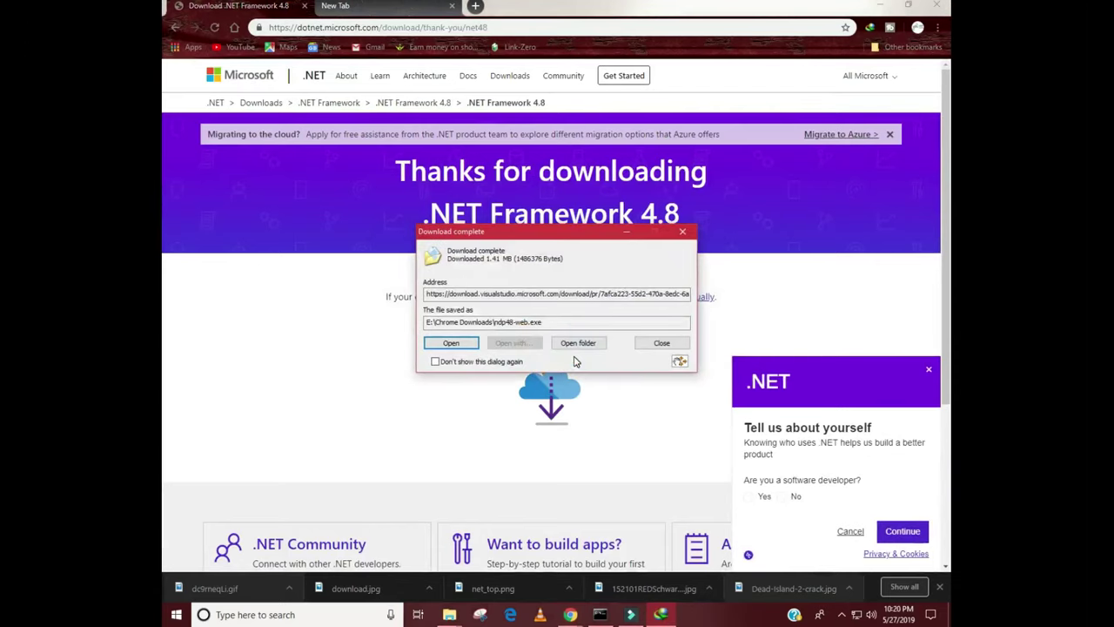
pyautogui.click(579, 343)
pyautogui.doubleClick(492, 410)
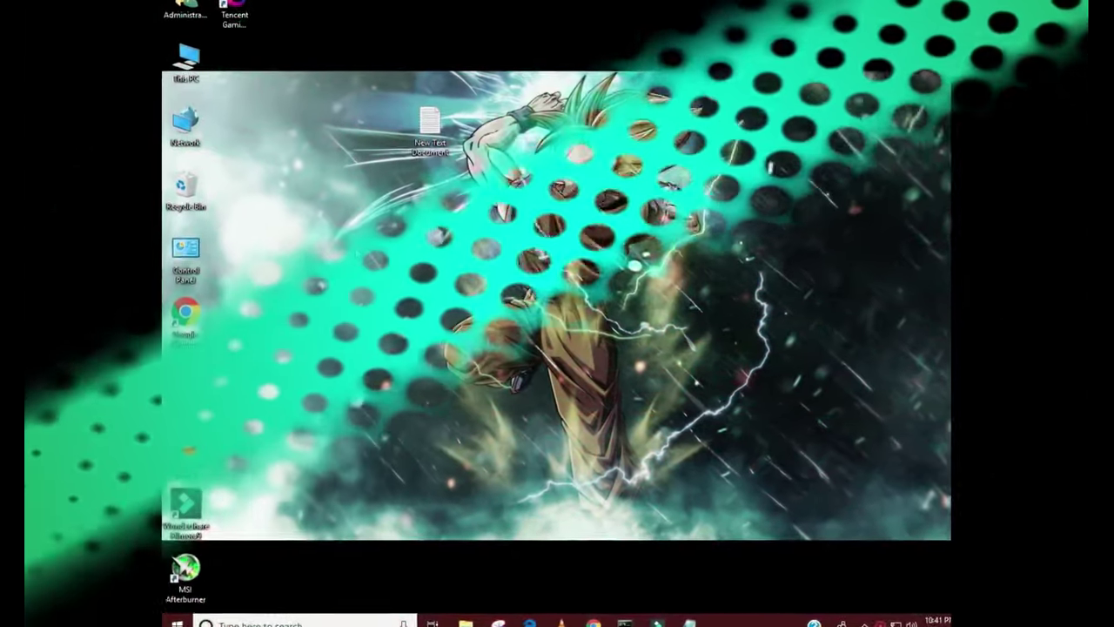
# Set the VLC media player shortcut to run as an administrator in its compatibility properties.
pyautogui.rightClick(185, 440)
pyautogui.click(260, 425)
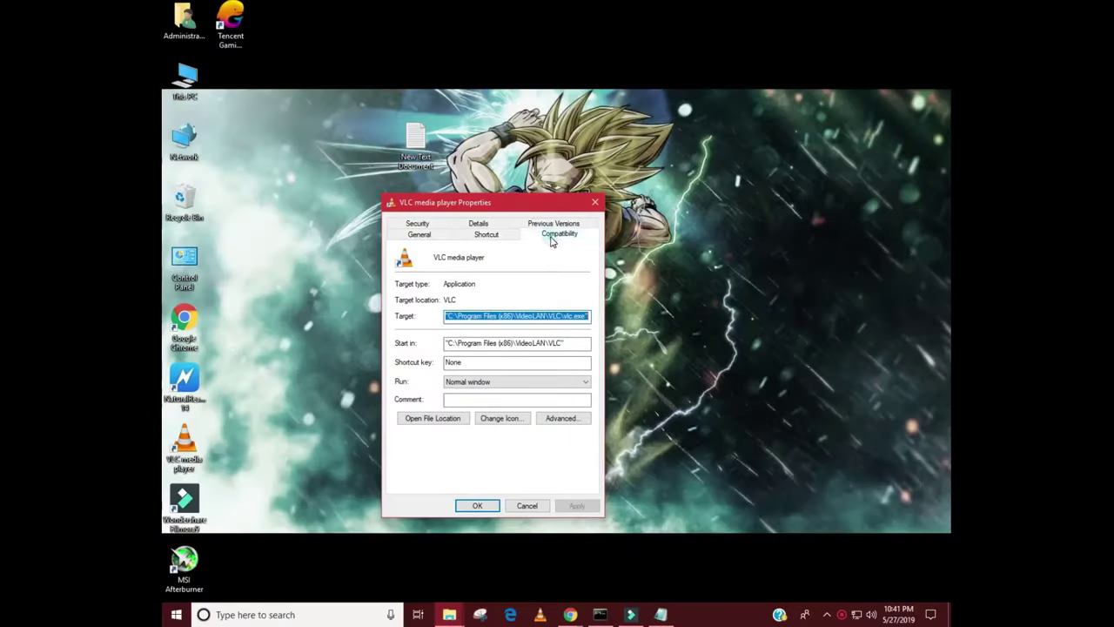
pyautogui.click(558, 235)
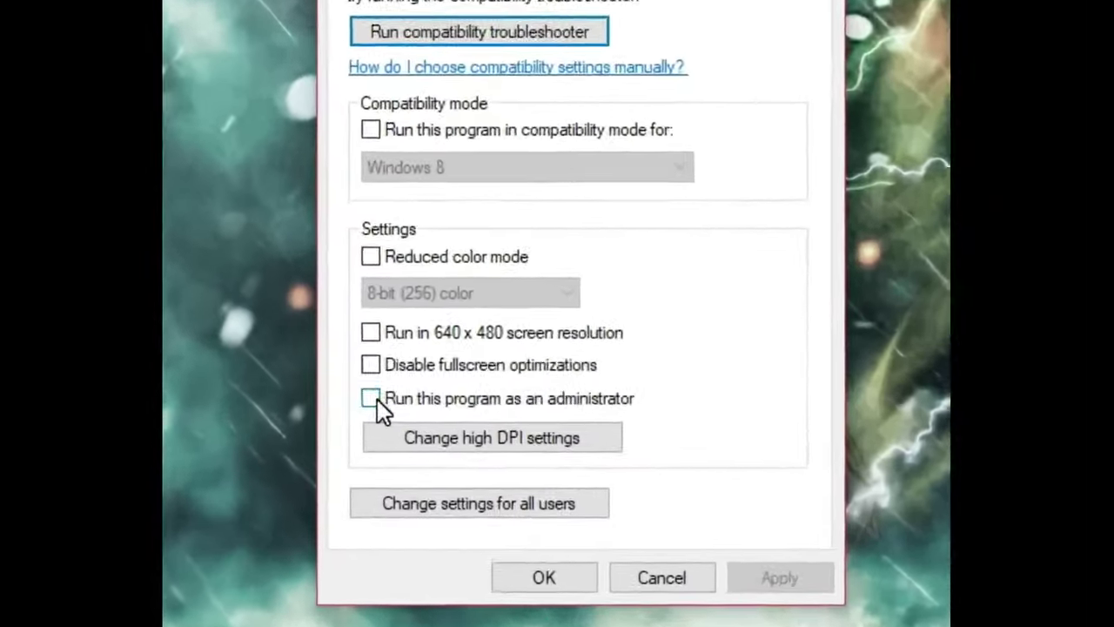
pyautogui.click(405, 431)
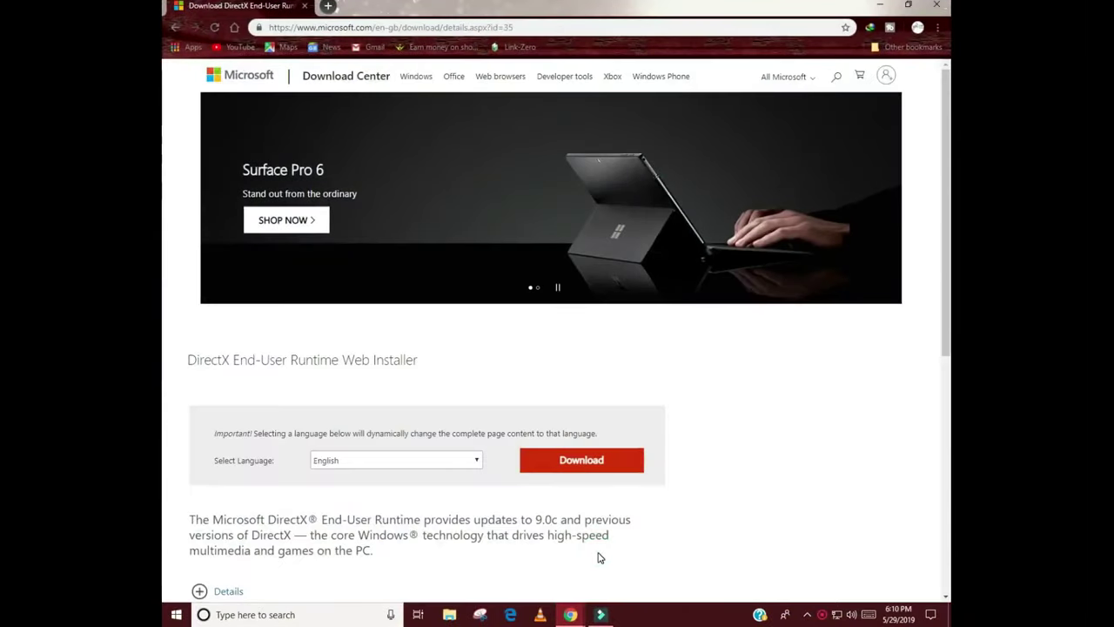
# Download the DirectX End-User Runtime Web Installer without the suggested extras and open its download folder.
pyautogui.click(604, 468)
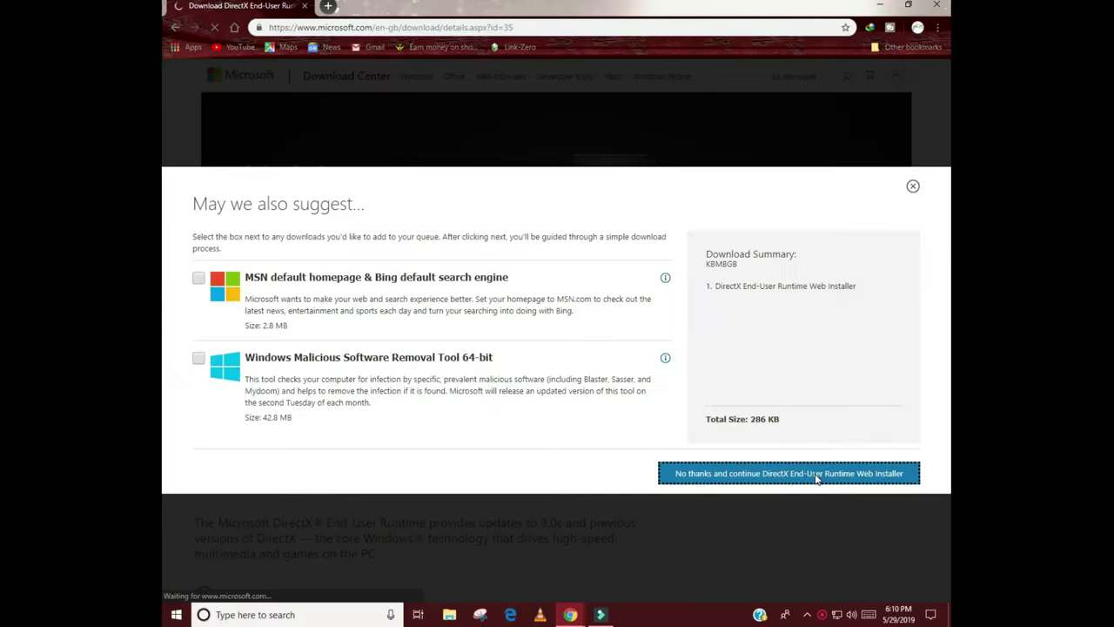
pyautogui.click(718, 383)
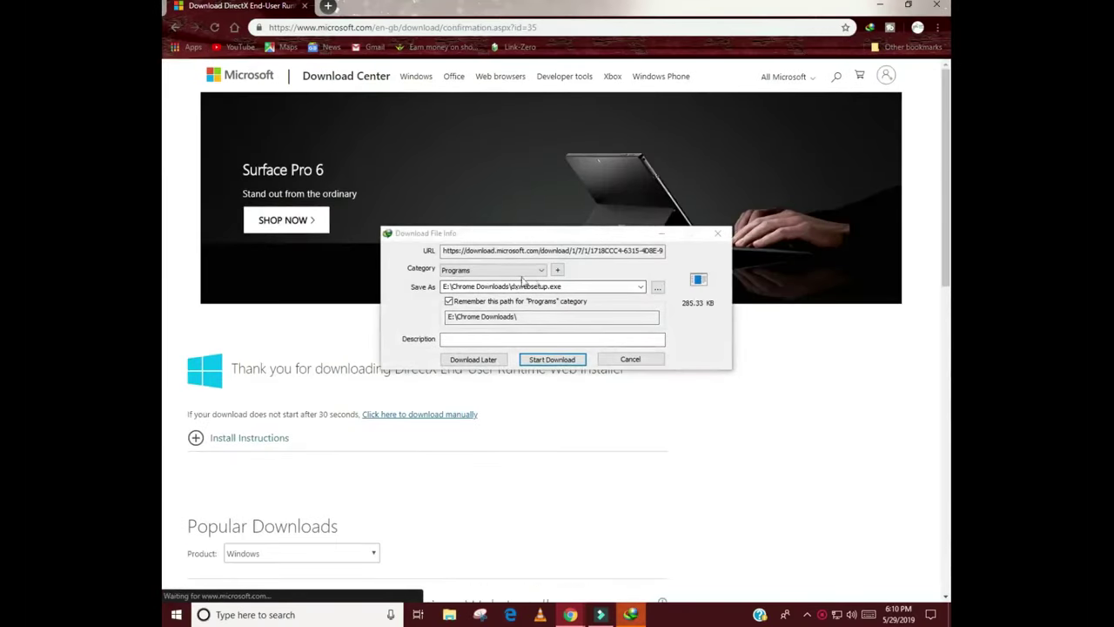
pyautogui.click(552, 358)
pyautogui.click(585, 345)
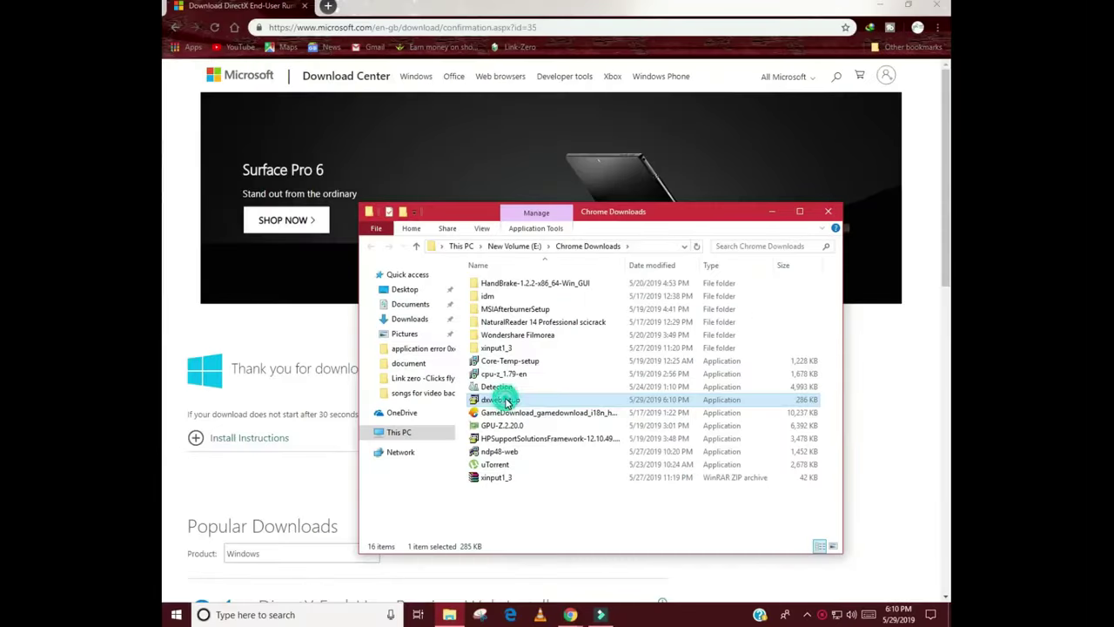
# Launch dxwebsetup, accept the DirectX license agreement and continue without installing the Bing Bar.
pyautogui.doubleClick(451, 376)
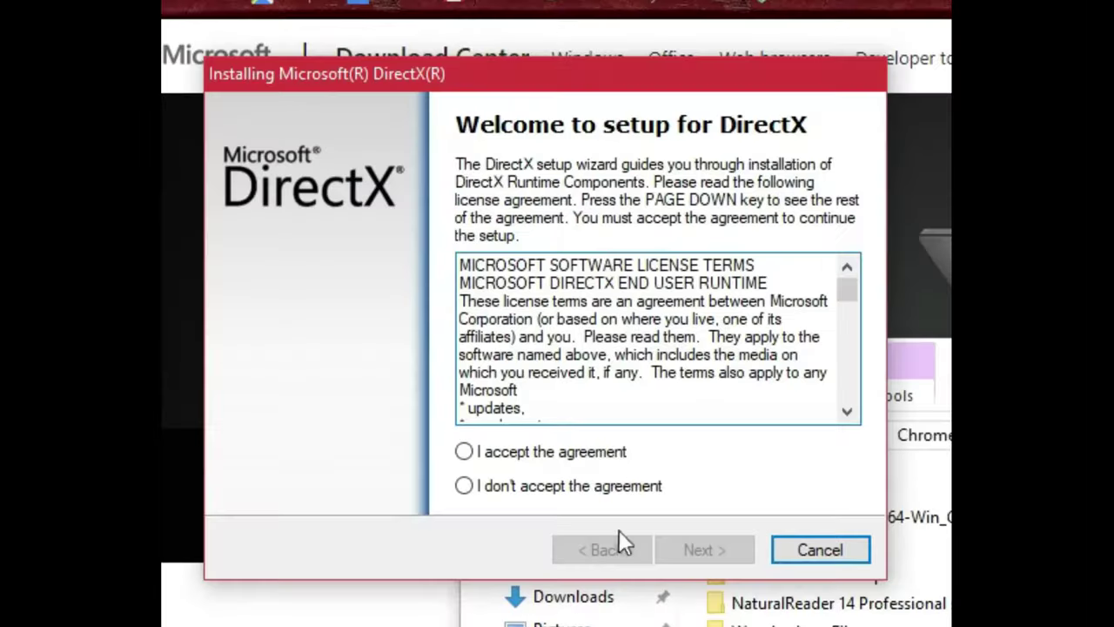
pyautogui.click(601, 451)
pyautogui.click(690, 550)
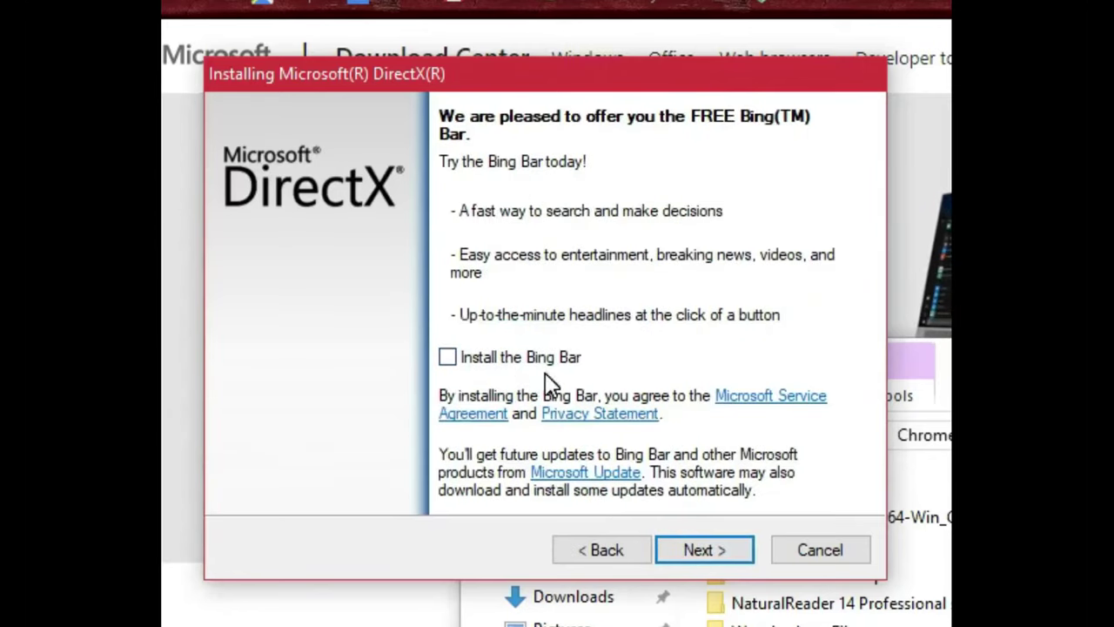
pyautogui.click(695, 549)
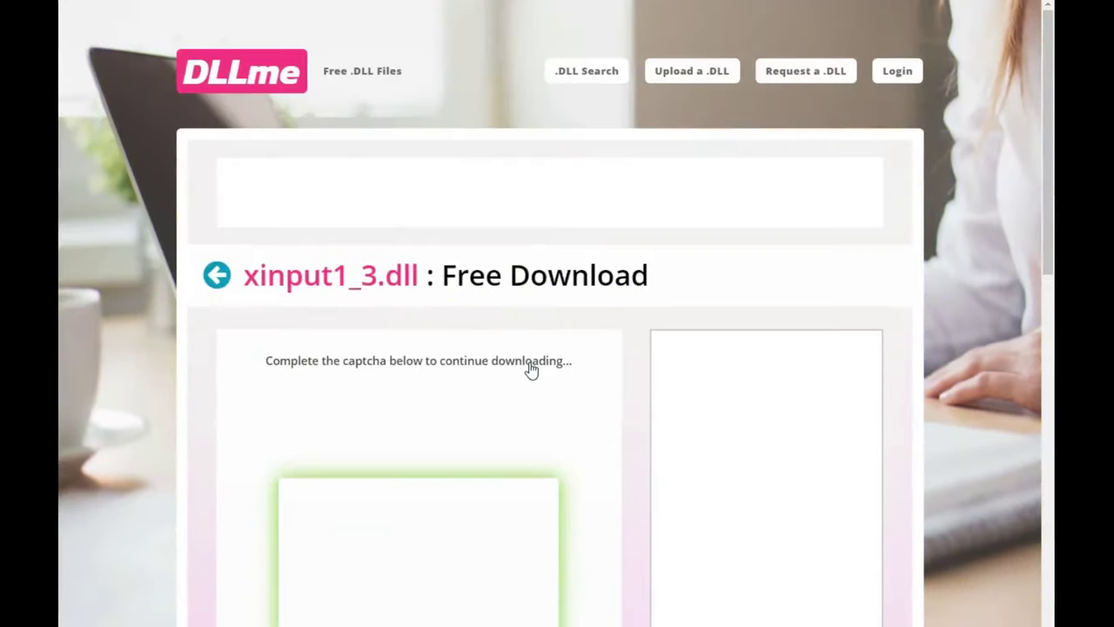
# Complete the captcha on DLLme to start the xinput1_3.dll download.
pyautogui.click(323, 417)
pyautogui.click(343, 398)
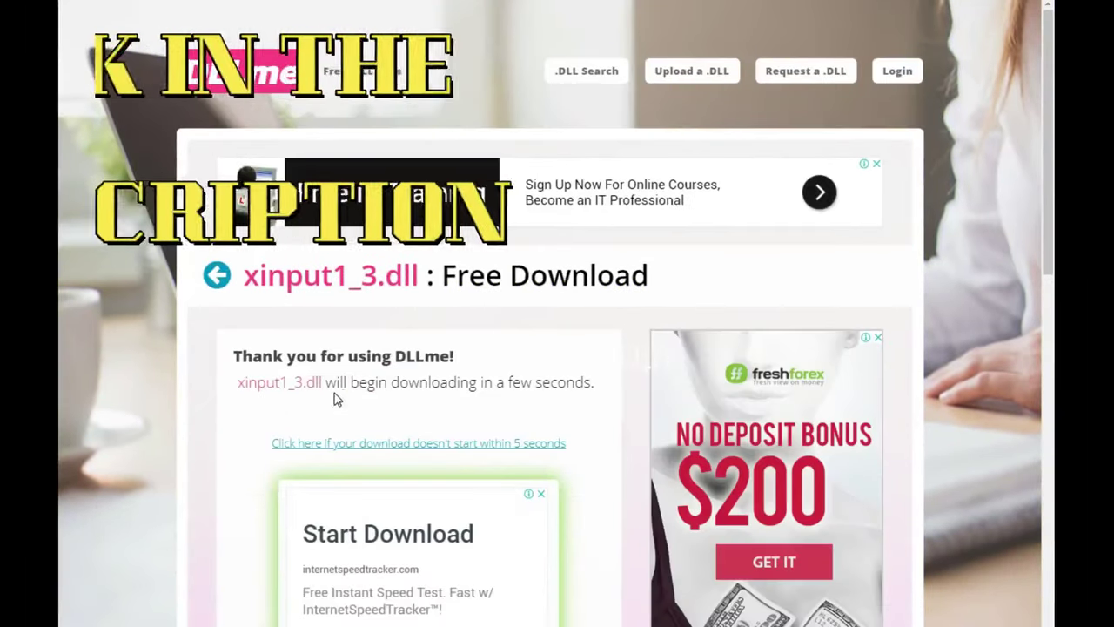
pyautogui.scroll(-1, 324, 409)
pyautogui.scroll(1, 475, 262)
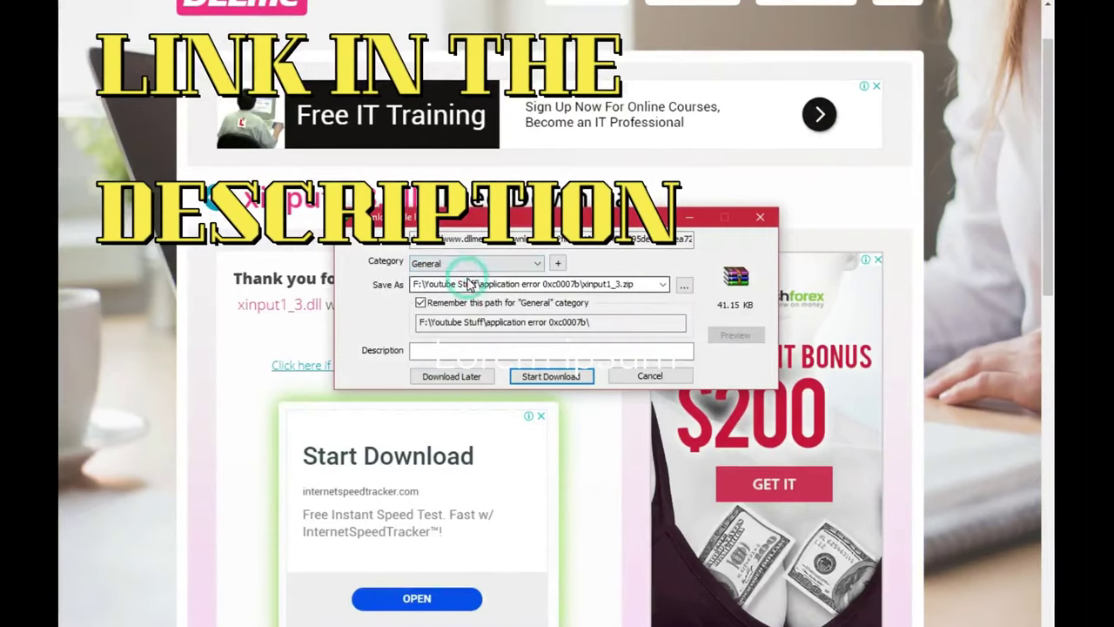
# Save xinput1_3.zip to E:\Chrome Downloads, replacing the existing file, and open the containing folder.
pyautogui.click(475, 263)
pyautogui.click(448, 313)
pyautogui.click(547, 377)
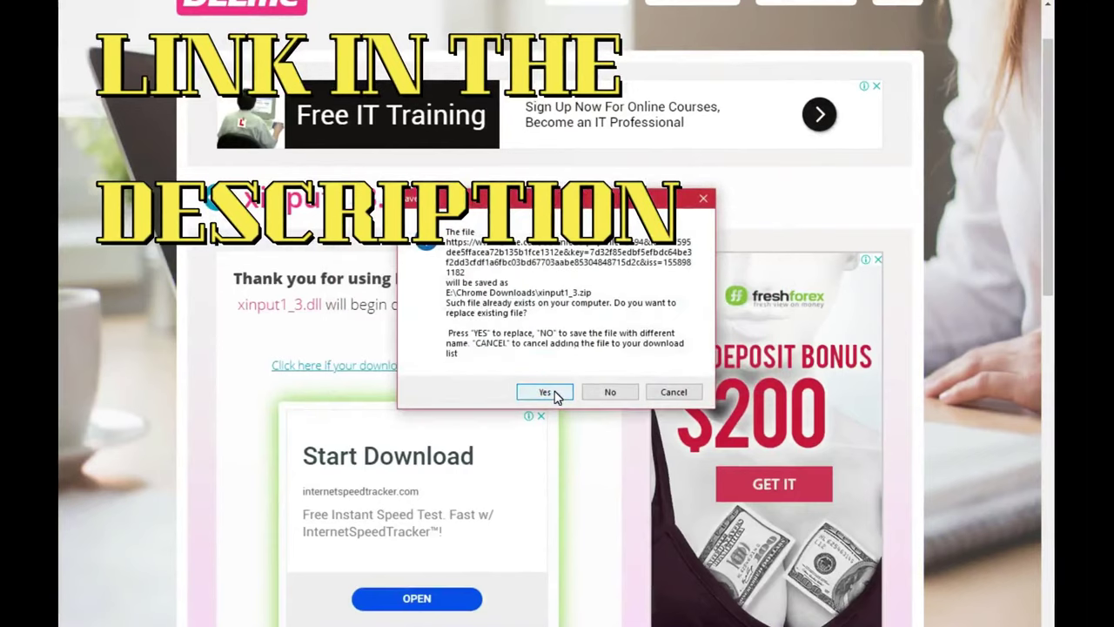
pyautogui.click(547, 392)
pyautogui.click(559, 356)
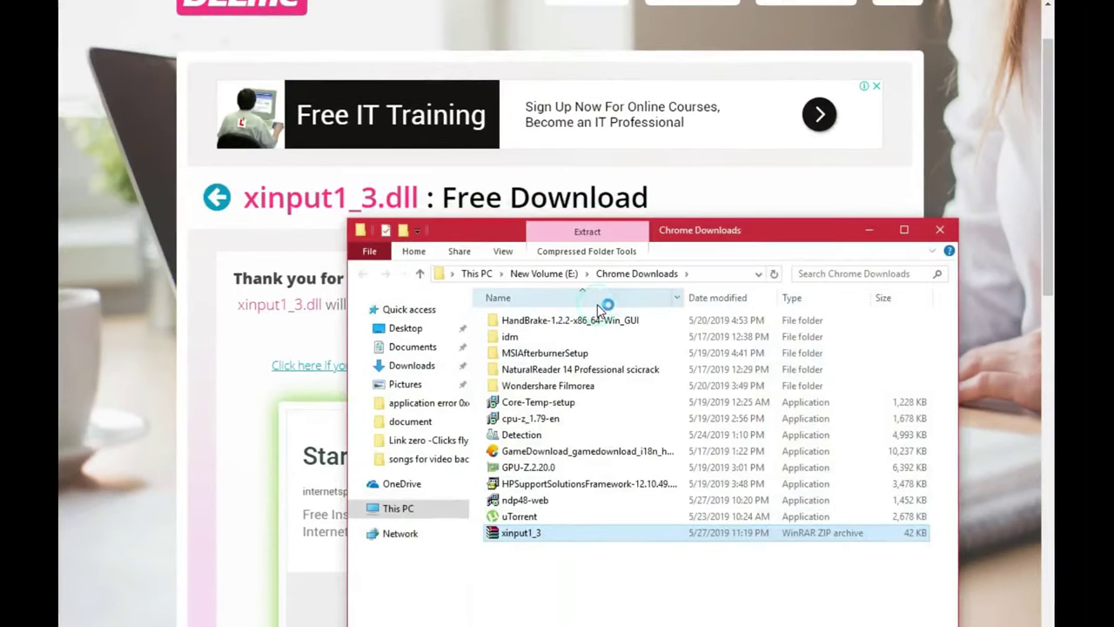
pyautogui.doubleClick(640, 232)
pyautogui.click(108, 201)
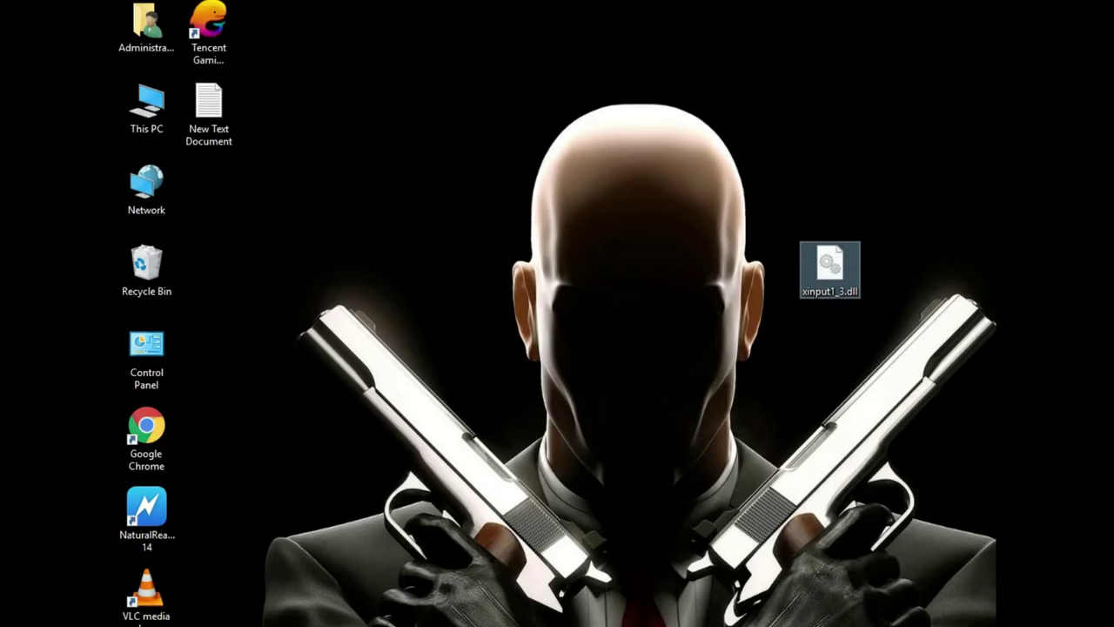
pyautogui.moveTo(921, 184); pyautogui.dragTo(714, 377)
pyautogui.moveTo(772, 186); pyautogui.dragTo(888, 333)
pyautogui.click(740, 290)
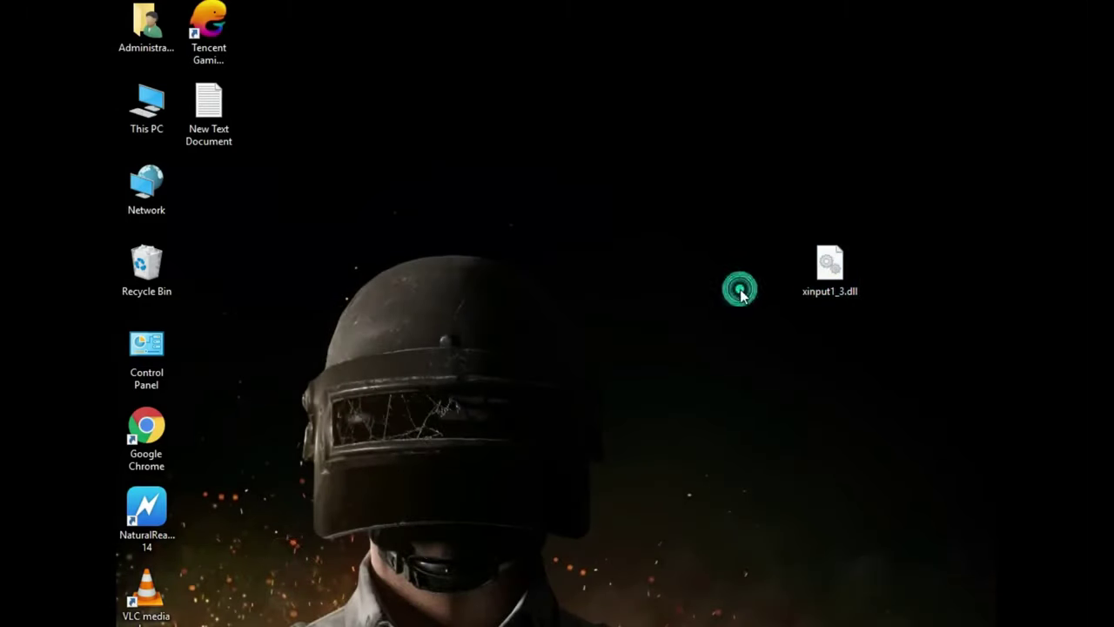
pyautogui.moveTo(830, 270)
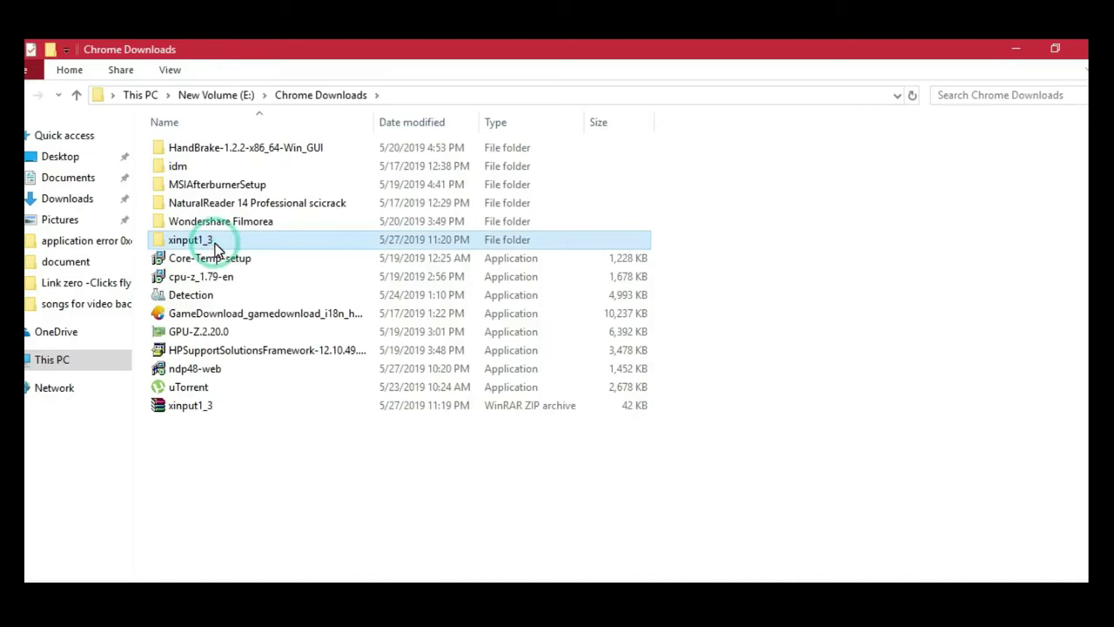
# Open the extracted xinput1_3 folder and copy the xinput1_3.dll file.
pyautogui.doubleClick(212, 242)
pyautogui.click(201, 172)
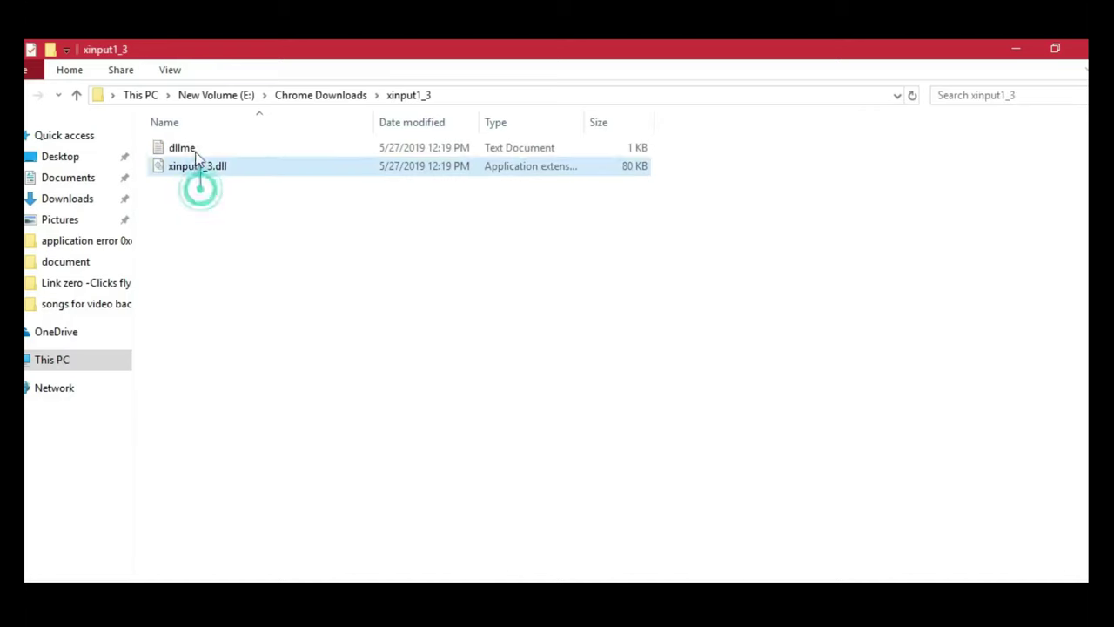
pyautogui.rightClick(204, 172)
pyautogui.click(246, 388)
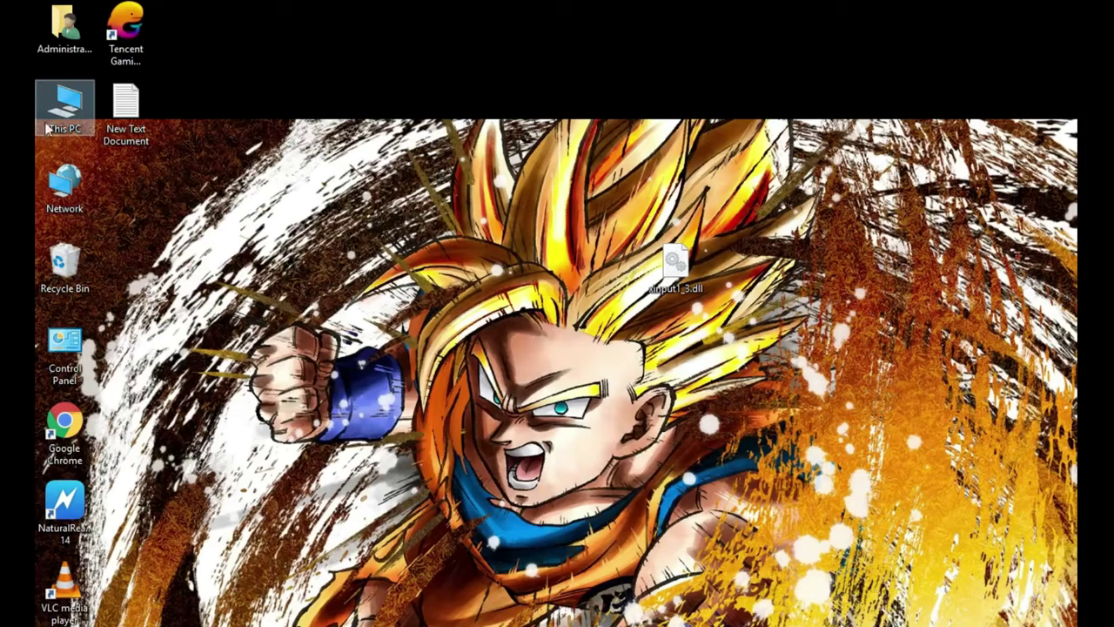
# Go to the Windows folder on drive C:, search it for "SYSW" and open the SysWOW64 folder.
pyautogui.doubleClick(54, 109)
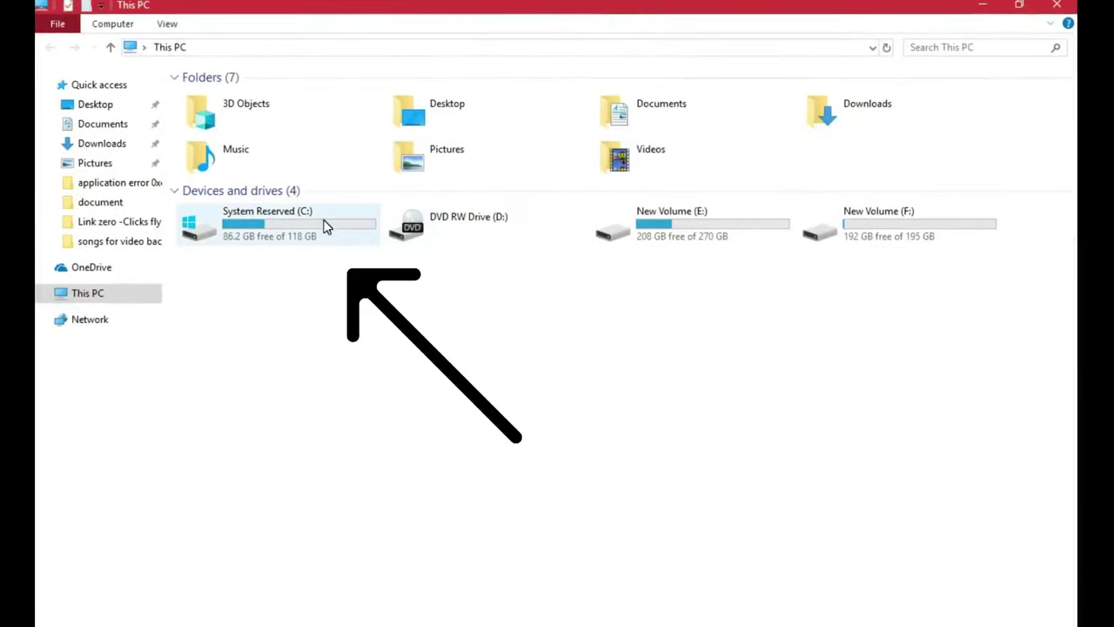
pyautogui.doubleClick(326, 227)
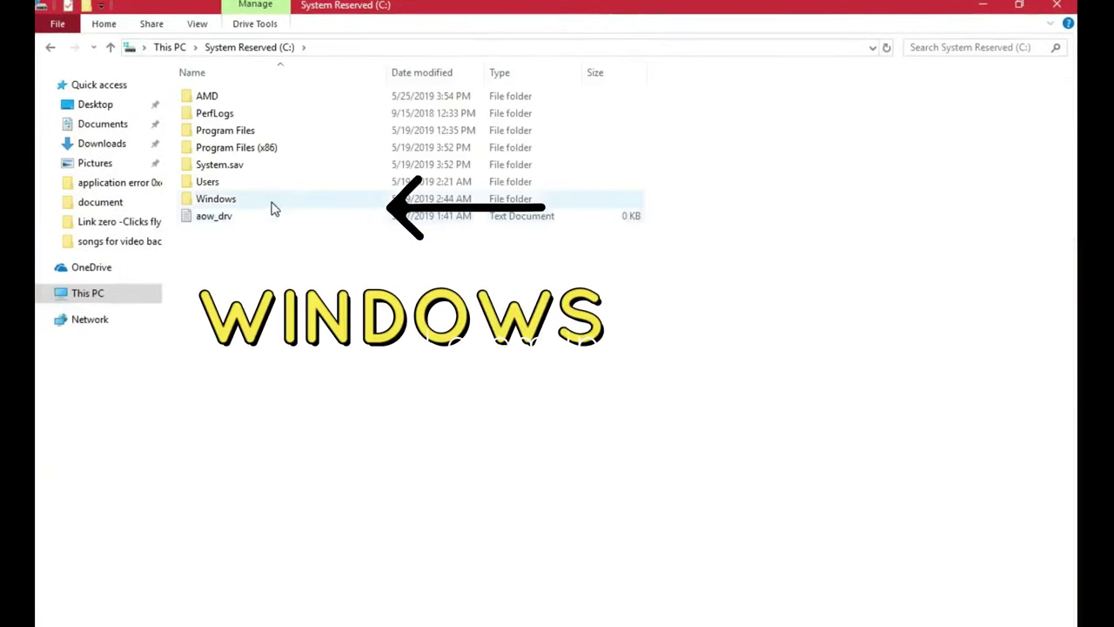
pyautogui.doubleClick(247, 209)
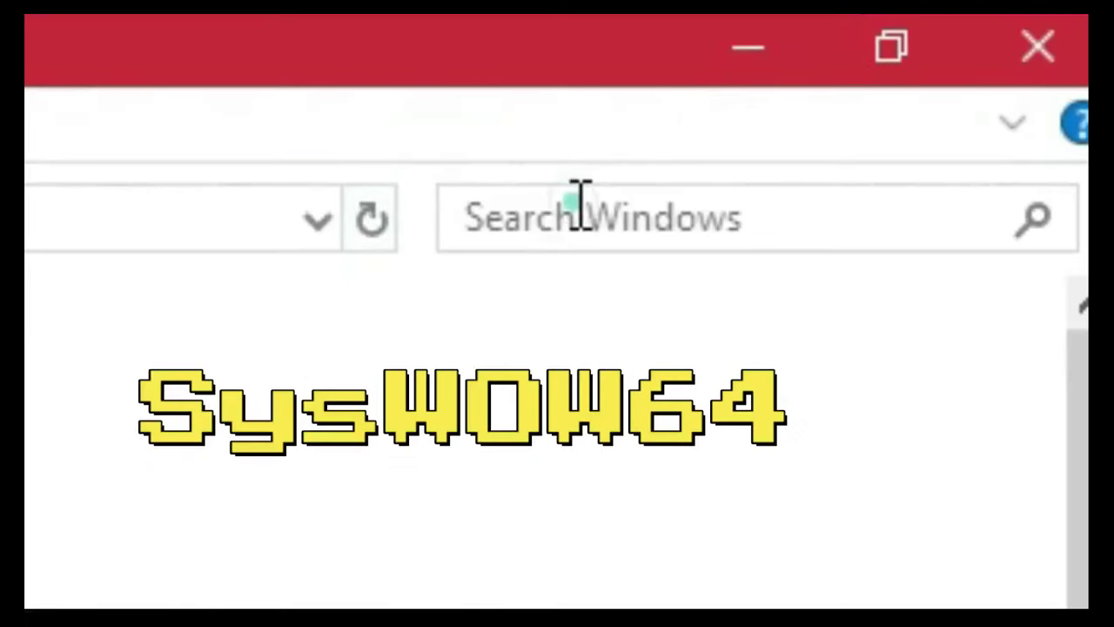
pyautogui.click(938, 45)
pyautogui.write('SYSW')
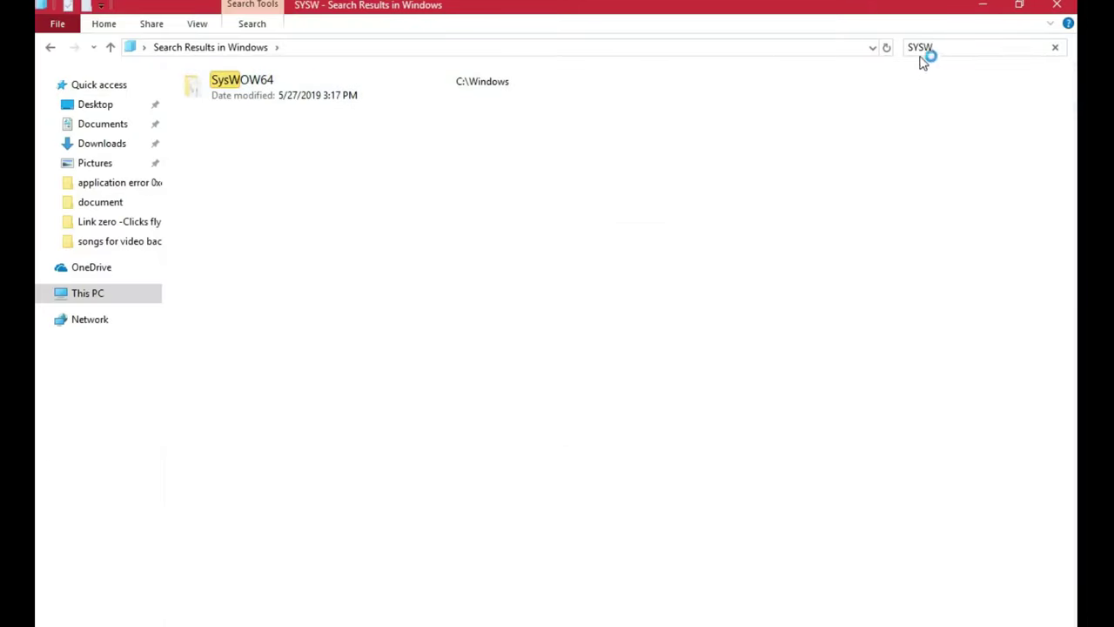
pyautogui.doubleClick(282, 102)
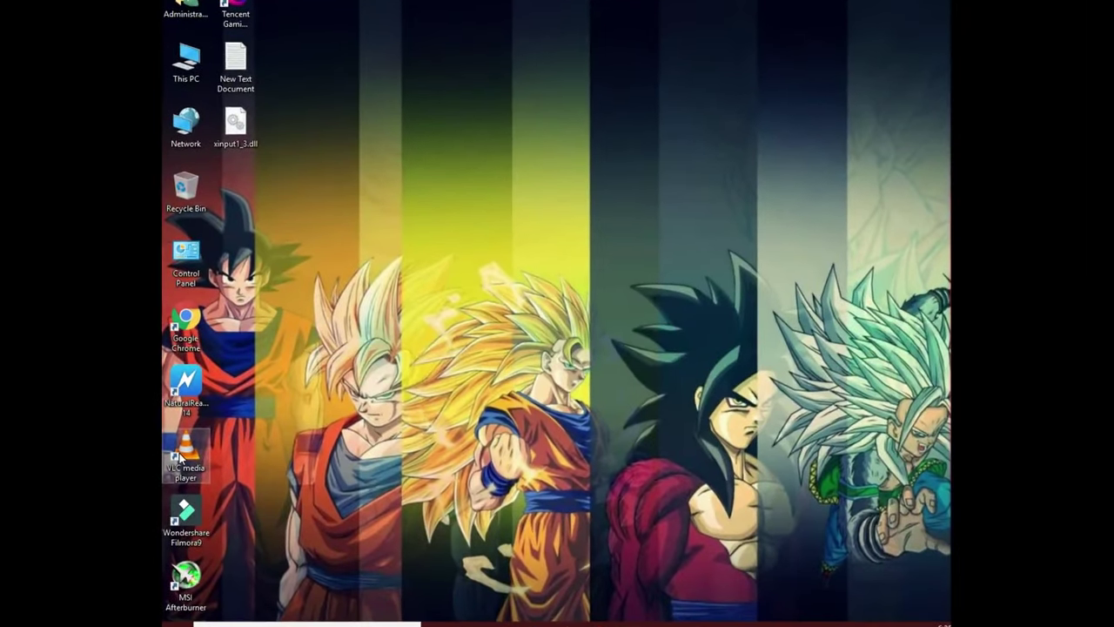
# Run the compatibility troubleshooter on the VLC media player shortcut with the recommended settings.
pyautogui.rightClick(180, 459)
pyautogui.click(347, 475)
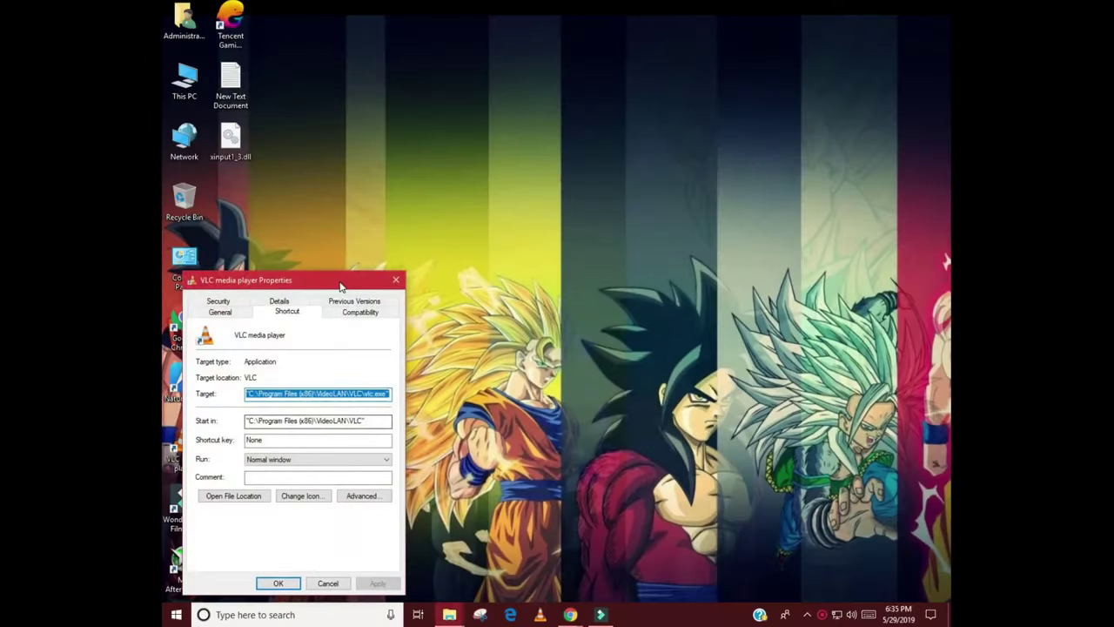
pyautogui.moveTo(341, 287); pyautogui.dragTo(574, 134)
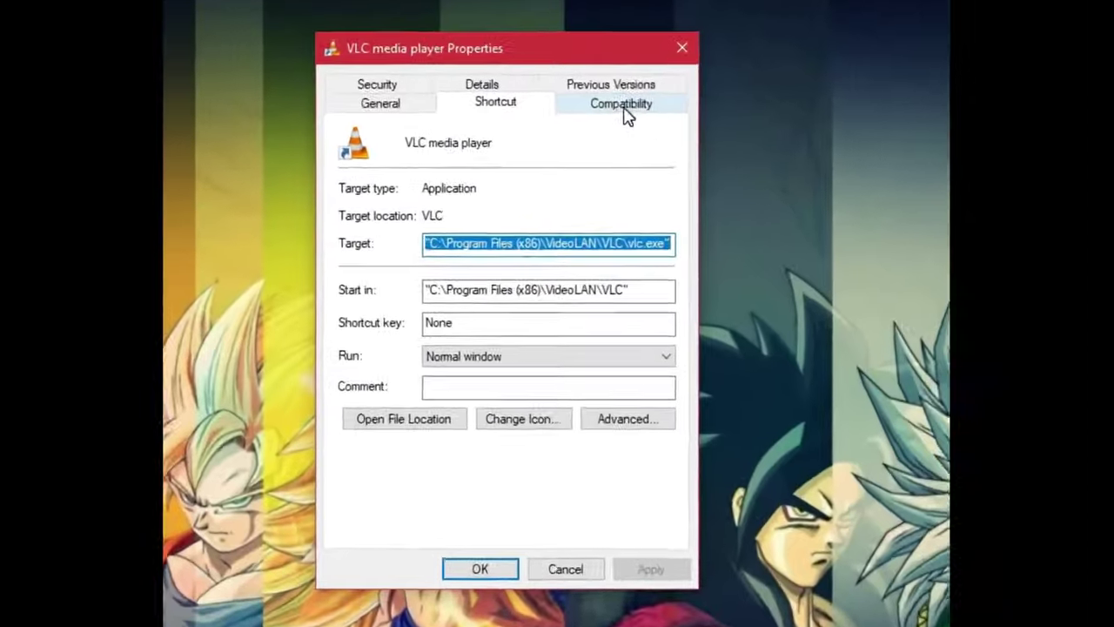
pyautogui.click(590, 161)
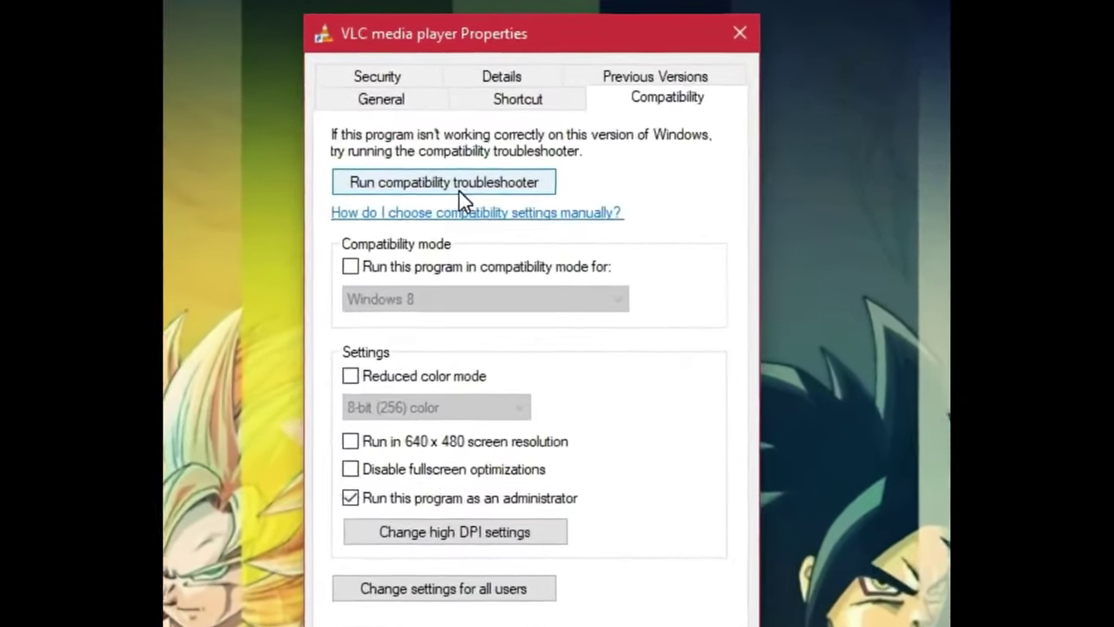
pyautogui.click(488, 199)
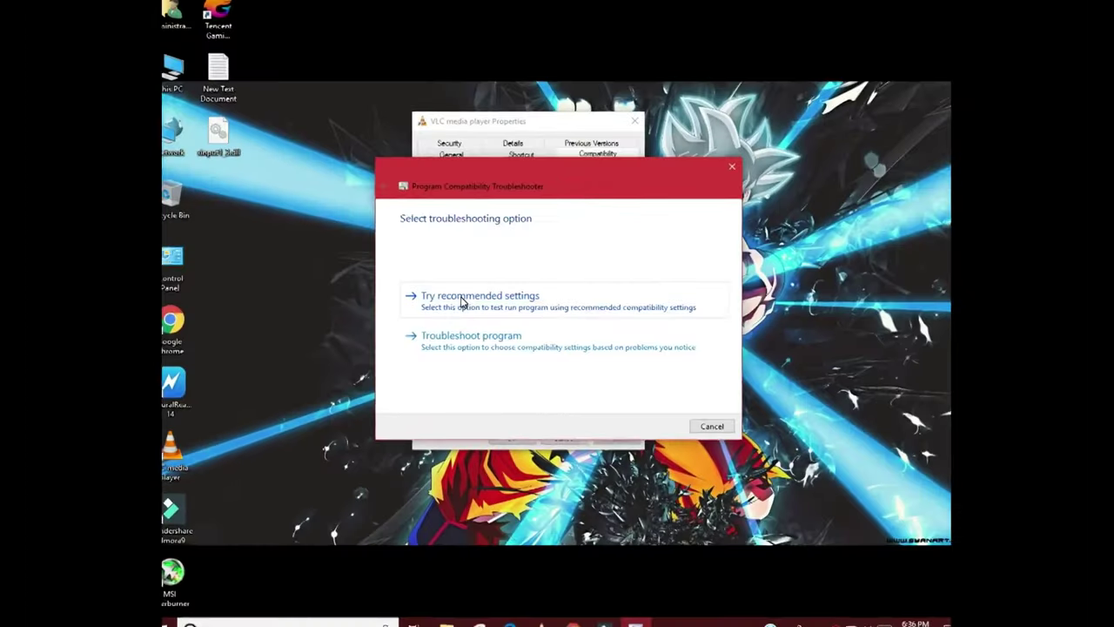
pyautogui.click(418, 287)
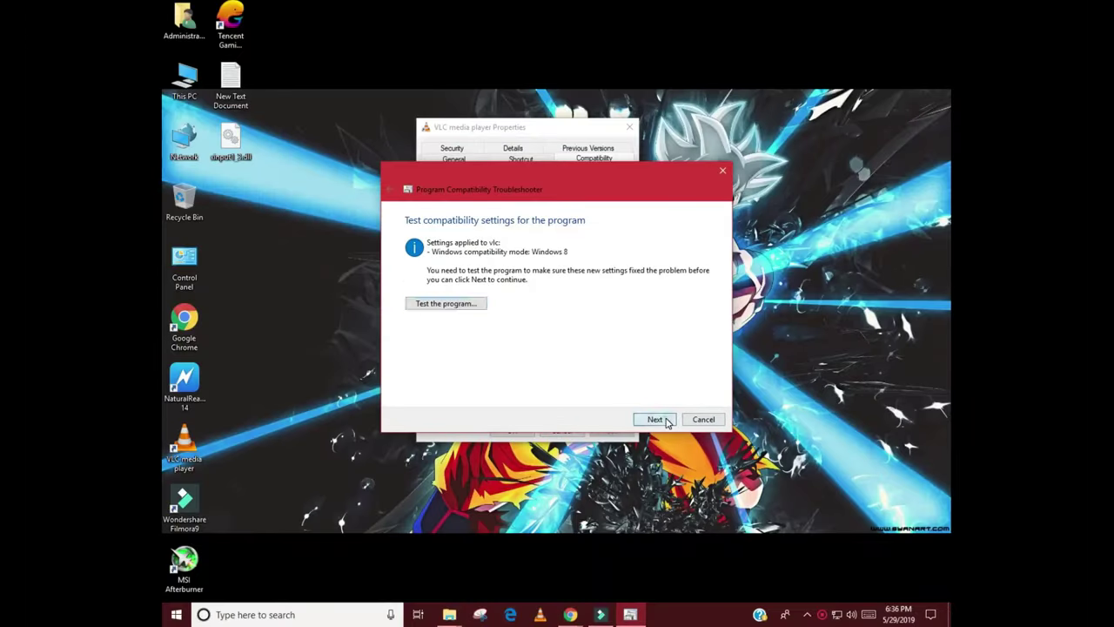
pyautogui.click(654, 419)
pyautogui.click(520, 300)
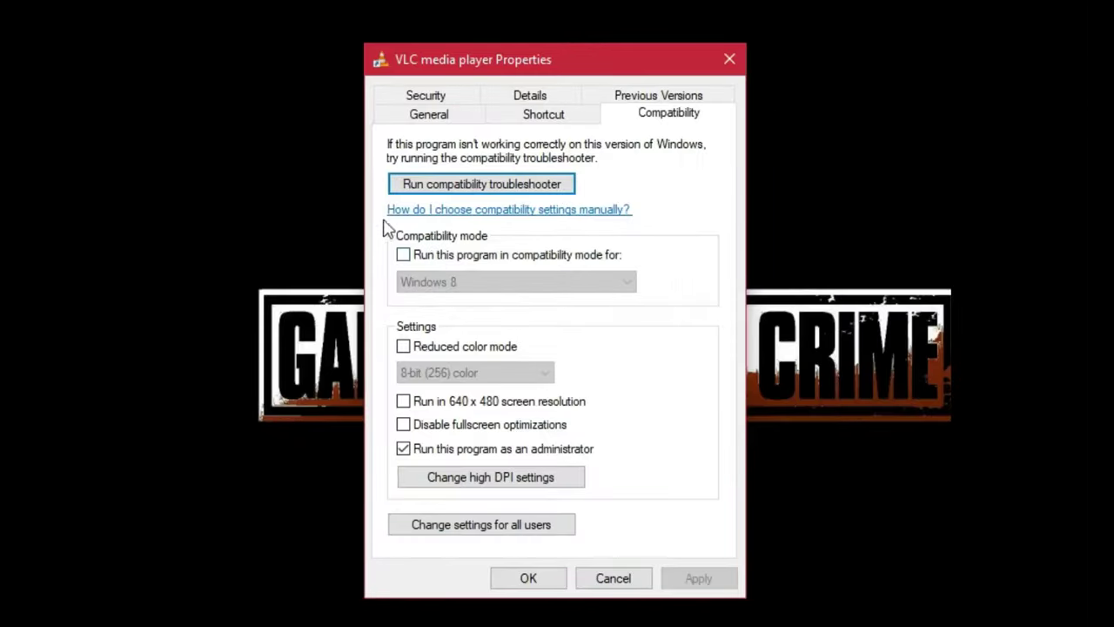
# Enable compatibility mode for the VLC media player shortcut and set it to Windows 7.
pyautogui.click(568, 259)
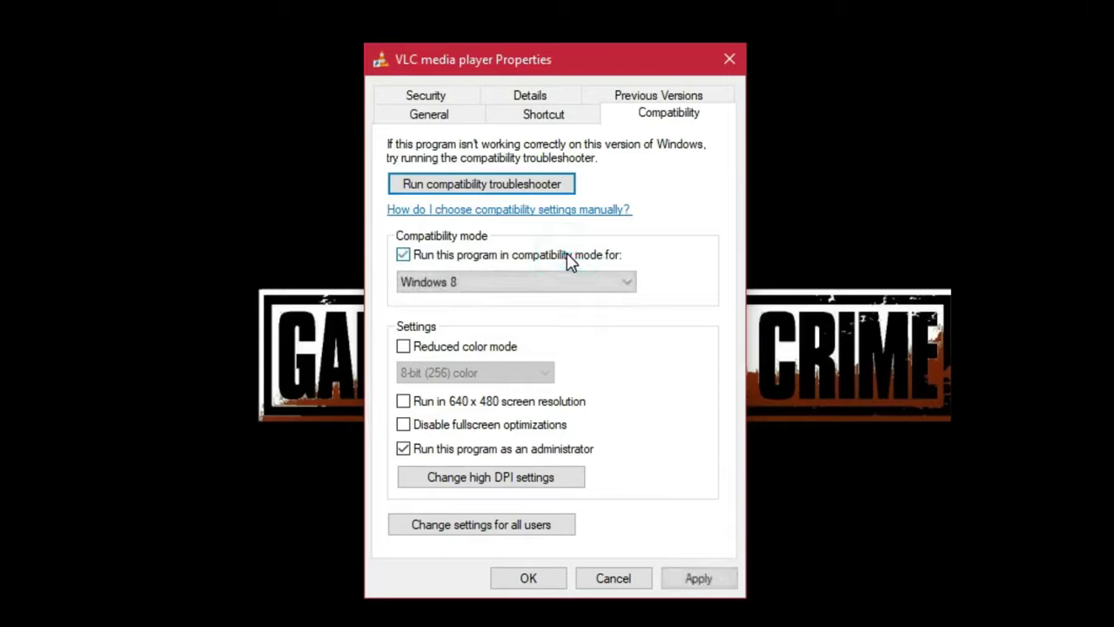
pyautogui.click(462, 287)
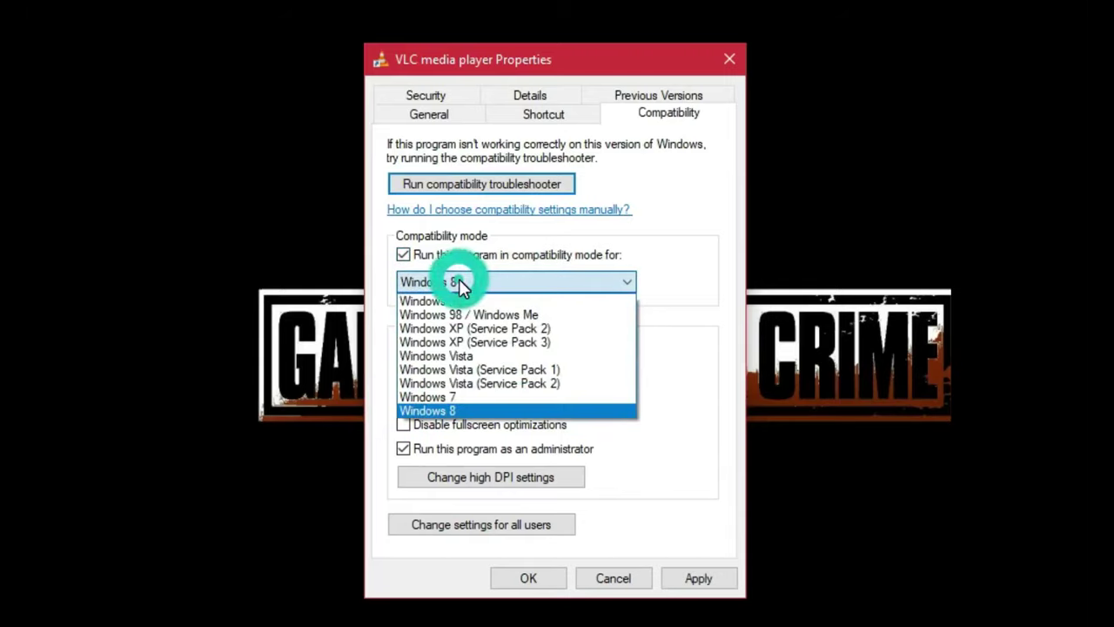
pyautogui.click(439, 397)
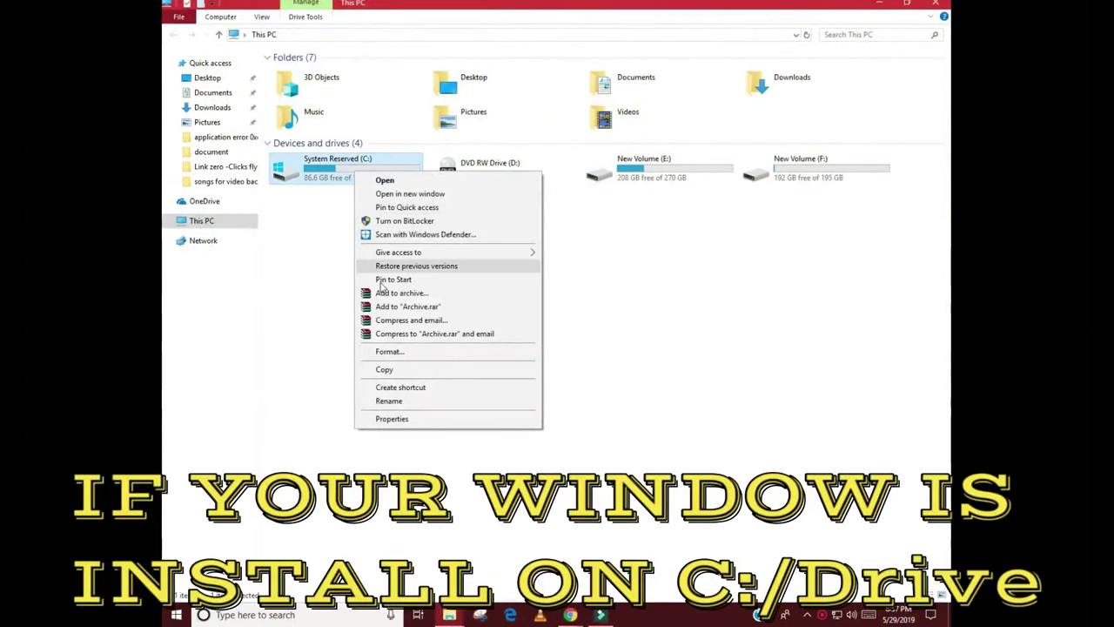
# Run error checking on the System Reserved (C:) drive from its properties.
pyautogui.click(411, 419)
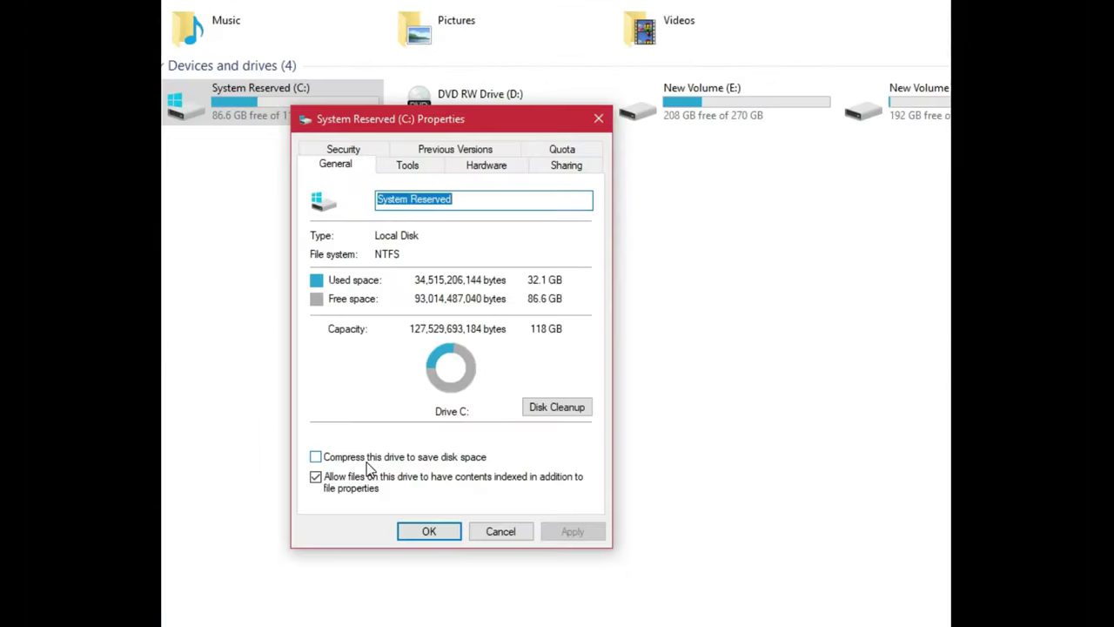
pyautogui.click(408, 165)
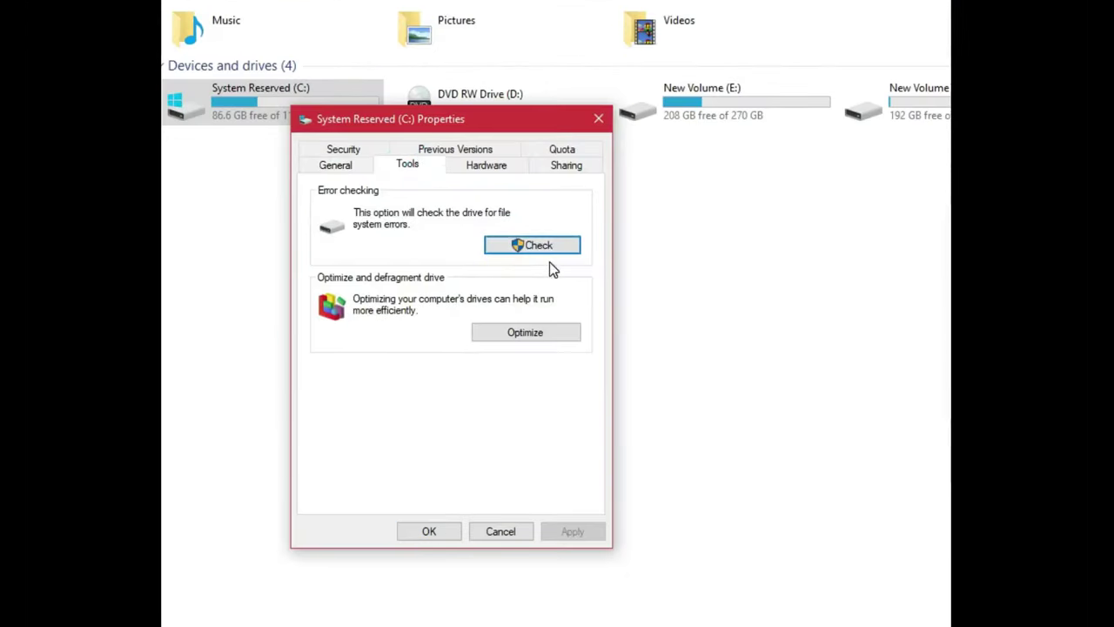
pyautogui.click(519, 245)
pyautogui.click(413, 280)
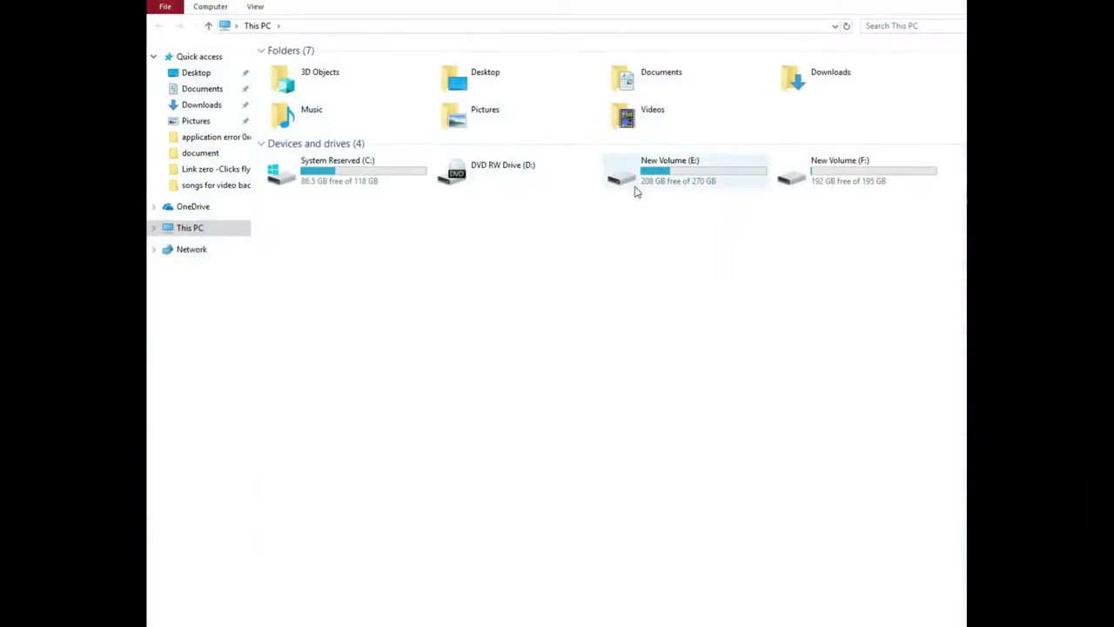
# Go to the Games folder on New Volume (E:) and look into its game folders.
pyautogui.click(702, 185)
pyautogui.doubleClick(702, 185)
pyautogui.doubleClick(294, 82)
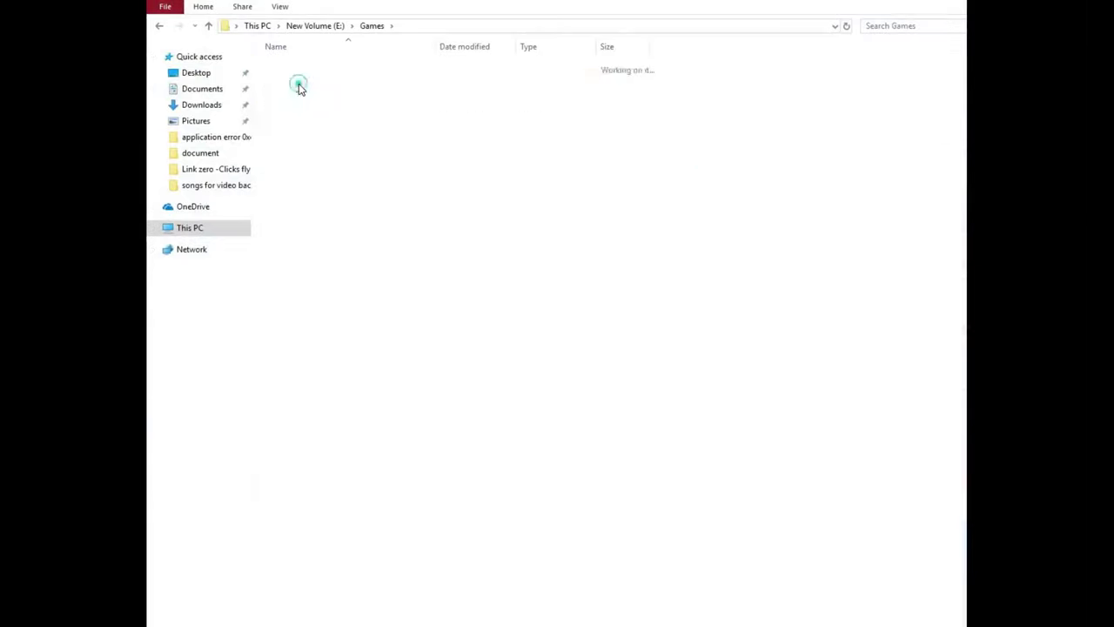
pyautogui.doubleClick(292, 68)
pyautogui.click(287, 249)
pyautogui.click(159, 25)
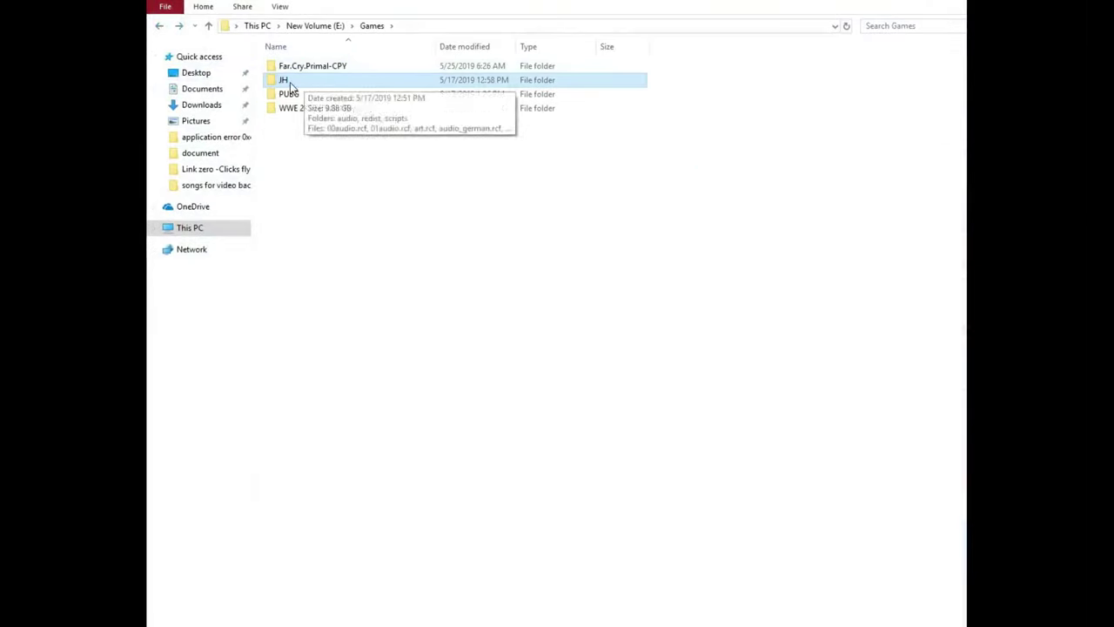
# Open the security permissions of the JH game folder for editing.
pyautogui.rightClick(285, 81)
pyautogui.click(344, 410)
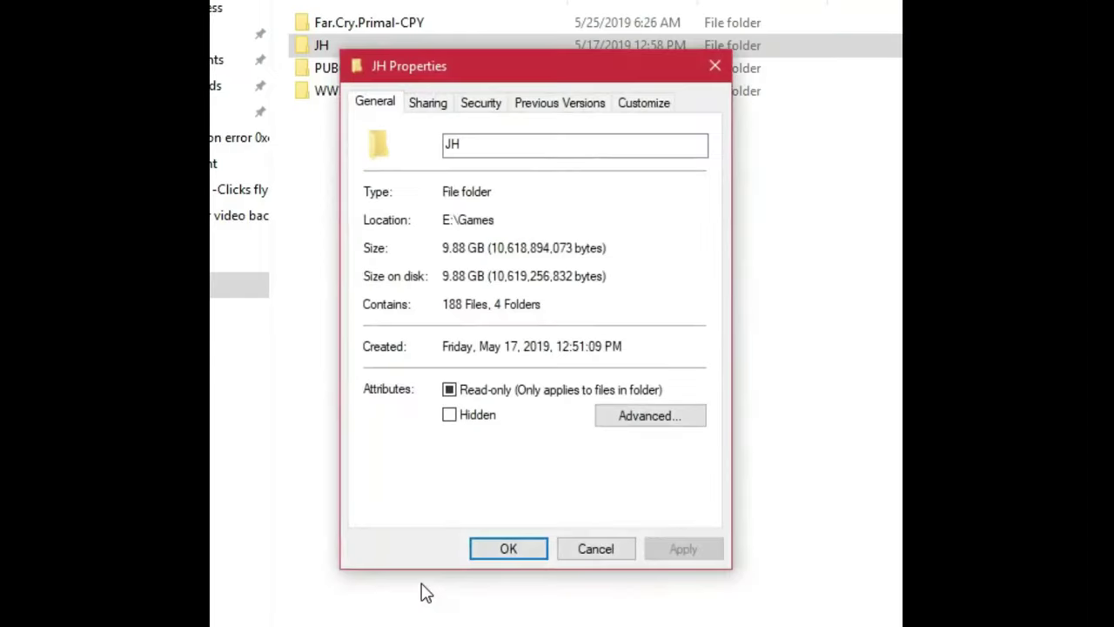
pyautogui.click(482, 105)
pyautogui.click(659, 285)
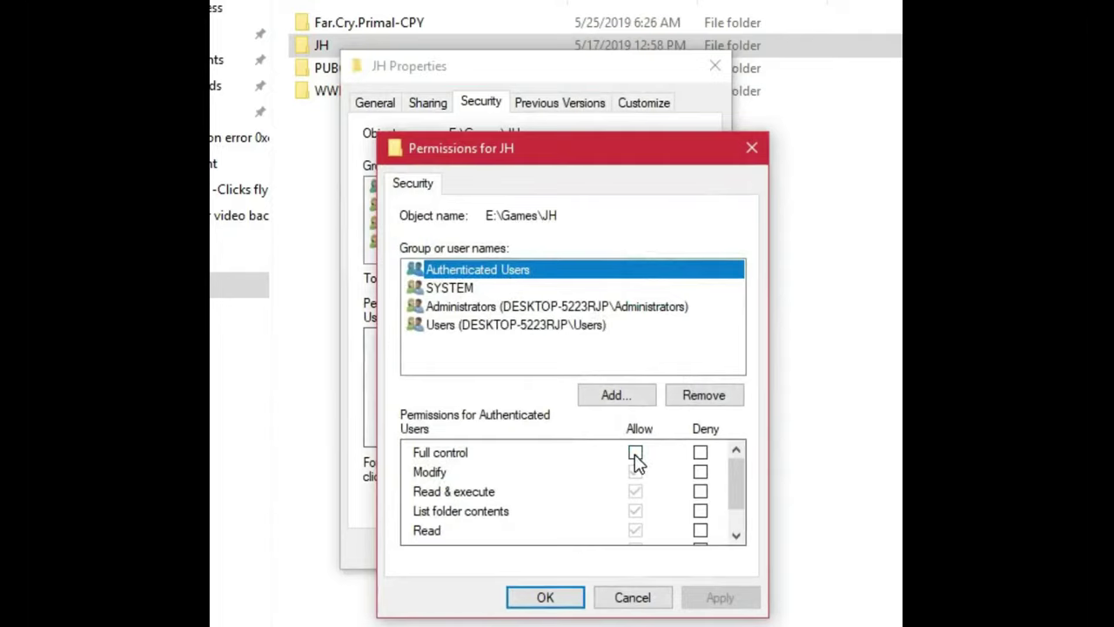
# Allow Full control of the JH folder for Authenticated Users, SYSTEM, Administrators and Users.
pyautogui.click(635, 453)
pyautogui.click(461, 290)
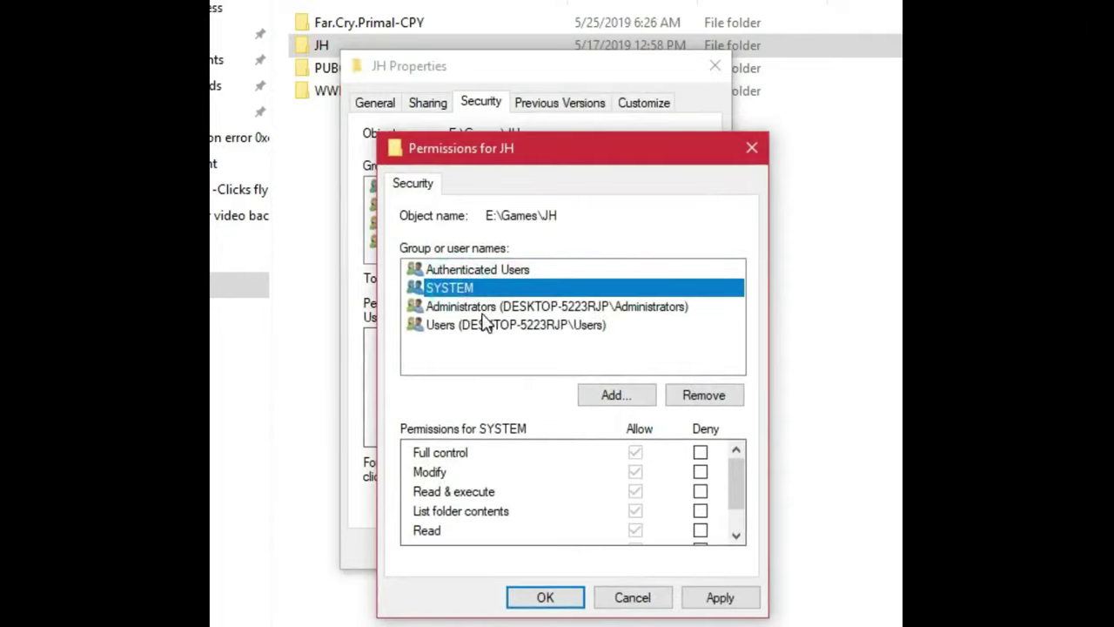
pyautogui.click(635, 454)
pyautogui.click(536, 309)
pyautogui.click(634, 456)
pyautogui.click(537, 328)
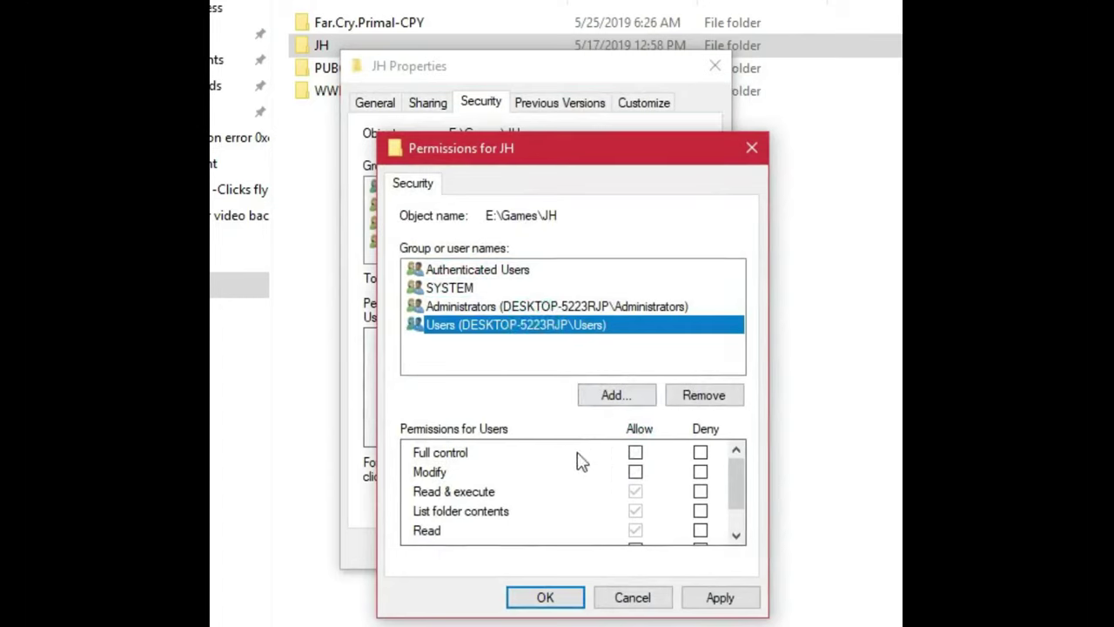
pyautogui.click(635, 454)
pyautogui.scroll(-1, 582, 502)
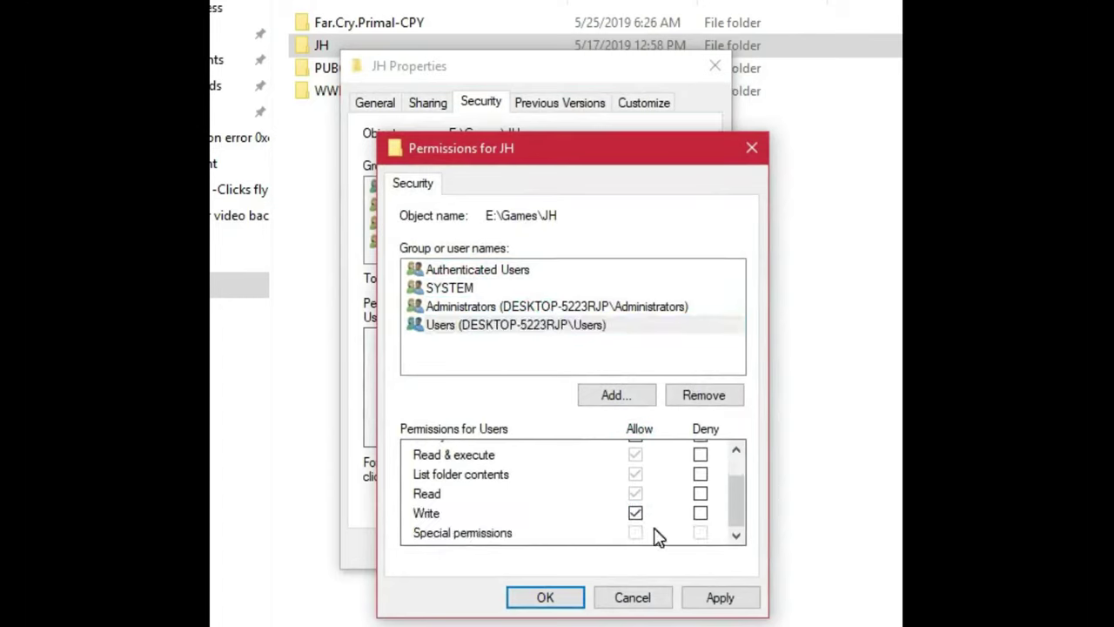
pyautogui.scroll(1, 640, 542)
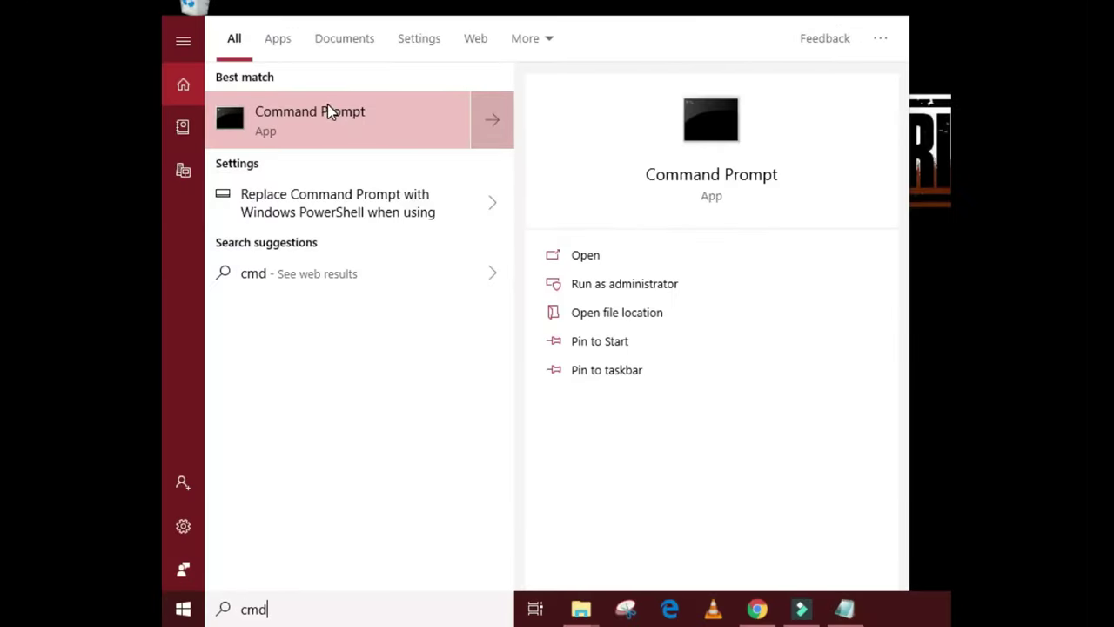
# Run "chkdsk c: /f /r" in an administrator Command Prompt and accept scheduling the check for the next restart.
pyautogui.rightClick(268, 284)
pyautogui.click(373, 145)
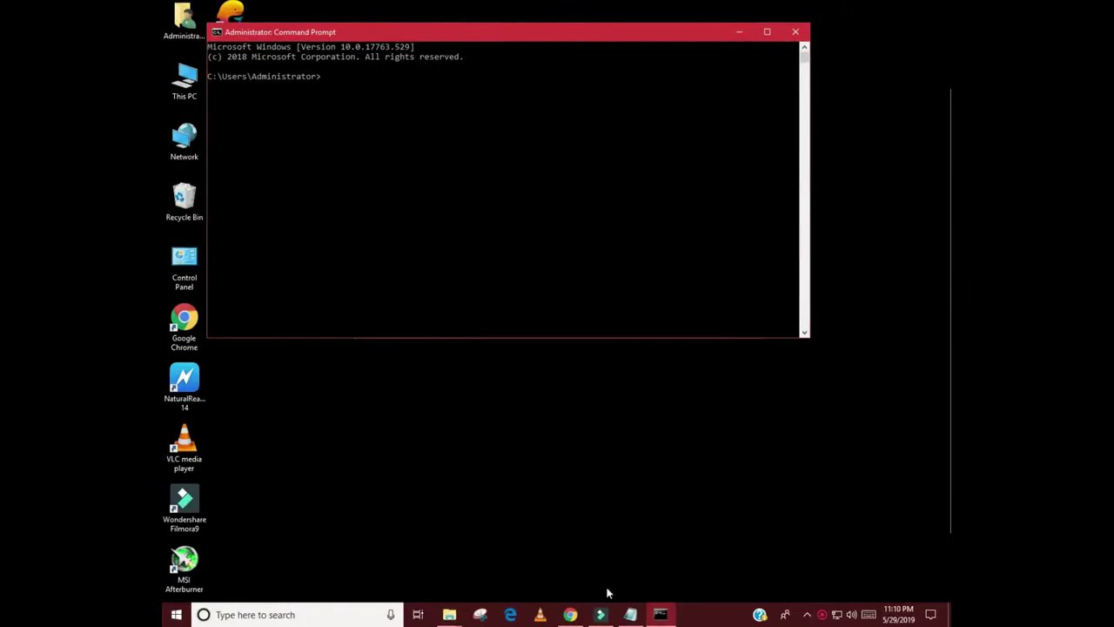
pyautogui.click(631, 615)
pyautogui.moveTo(477, 106); pyautogui.dragTo(454, 92)
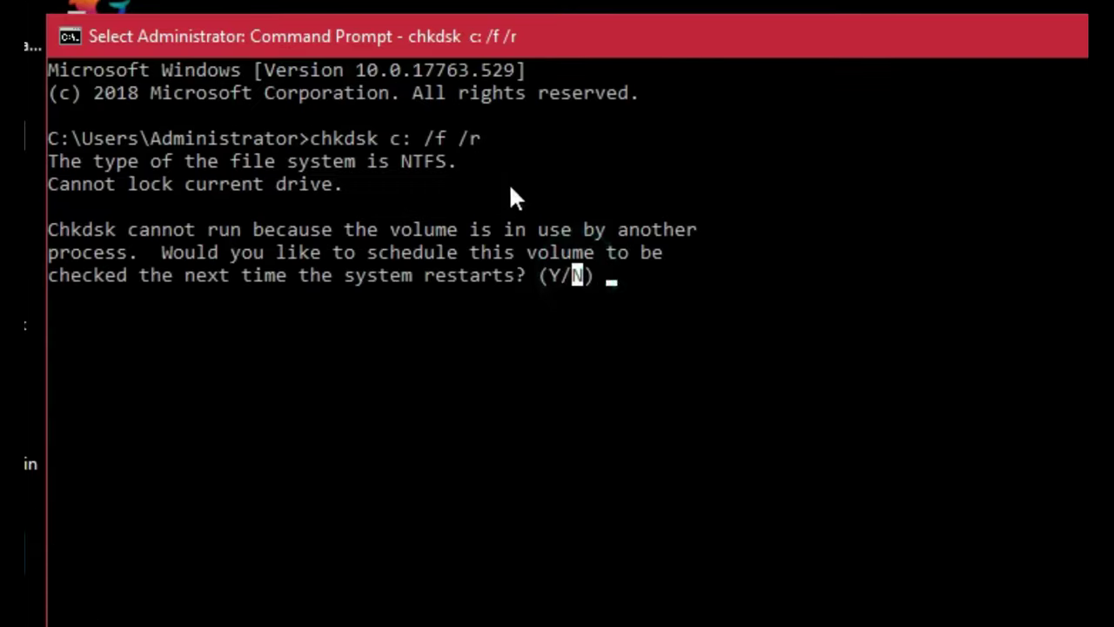
pyautogui.write('y')
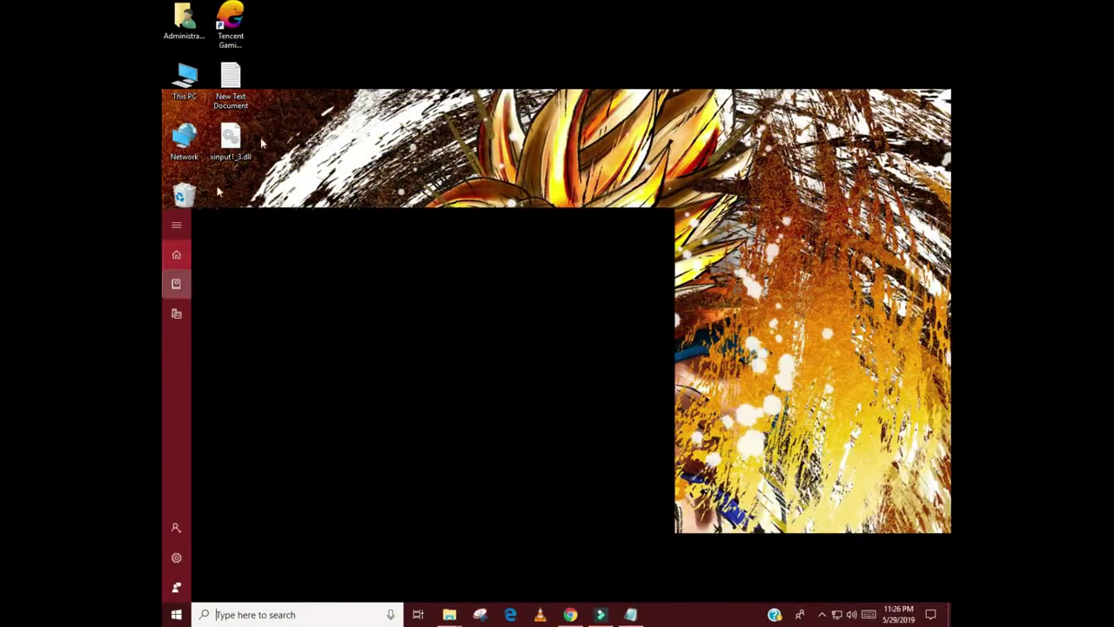
# Search Windows for "cmd" and open Command Prompt as administrator.
pyautogui.write('cmd')
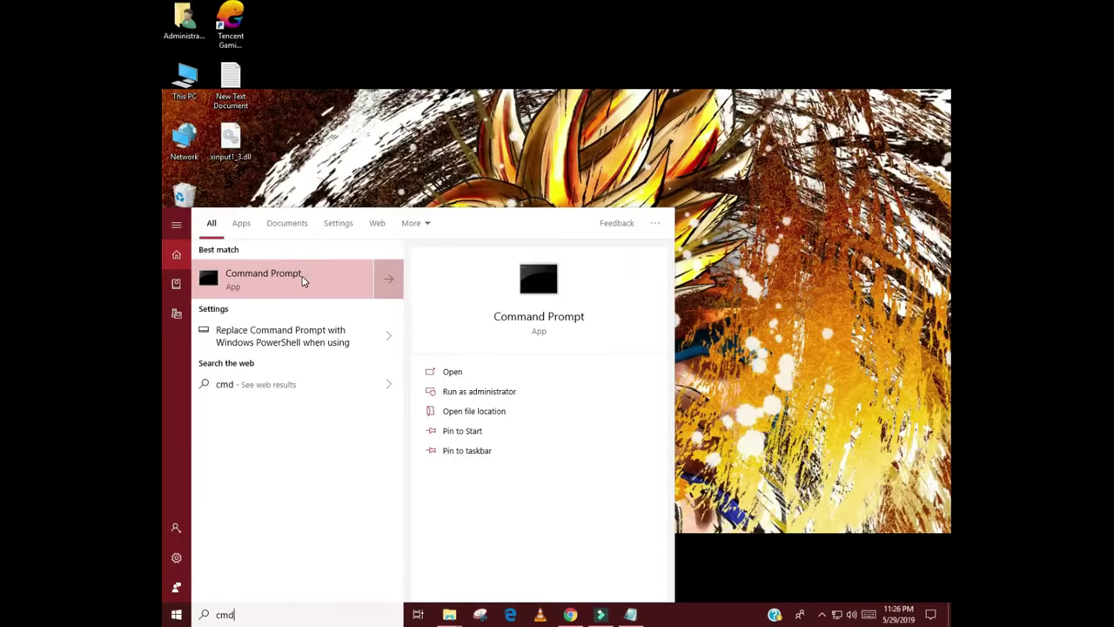
pyautogui.rightClick(304, 281)
pyautogui.click(318, 288)
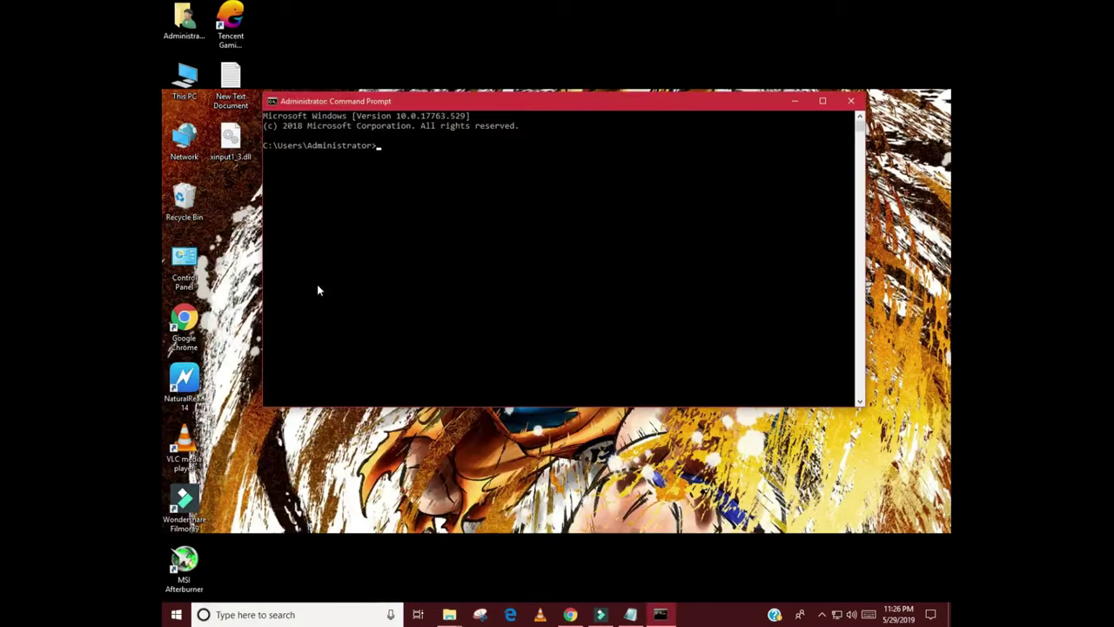
# Switch to the Notepad document and copy the "sfc /scannow" command.
pyautogui.click(630, 615)
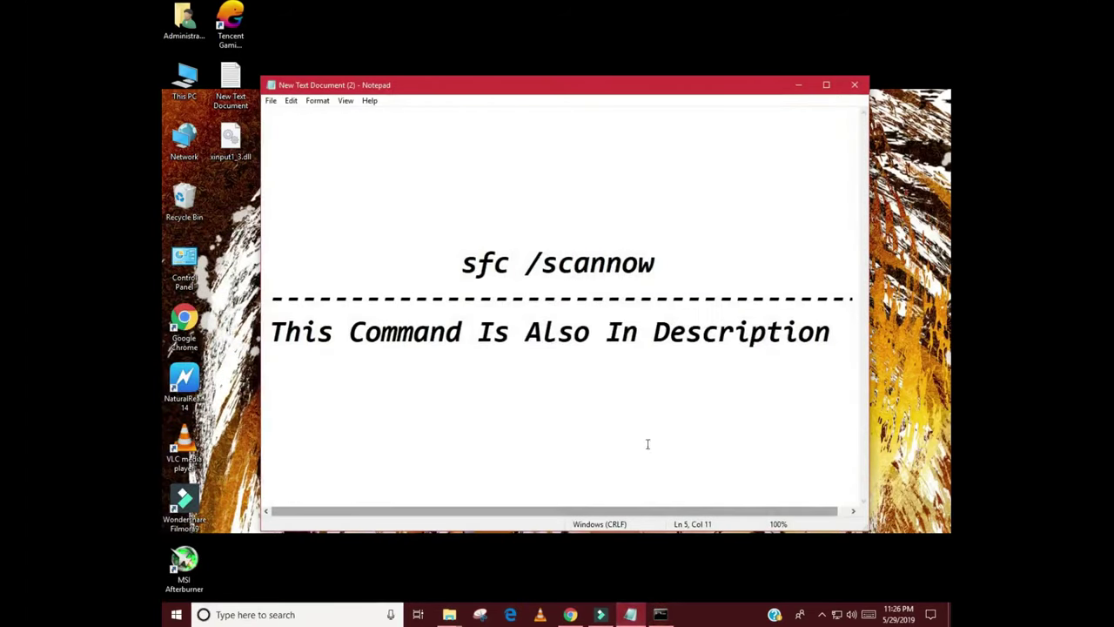
pyautogui.click(655, 264)
pyautogui.moveTo(656, 264); pyautogui.dragTo(463, 264)
pyautogui.rightClick(467, 266)
pyautogui.click(486, 307)
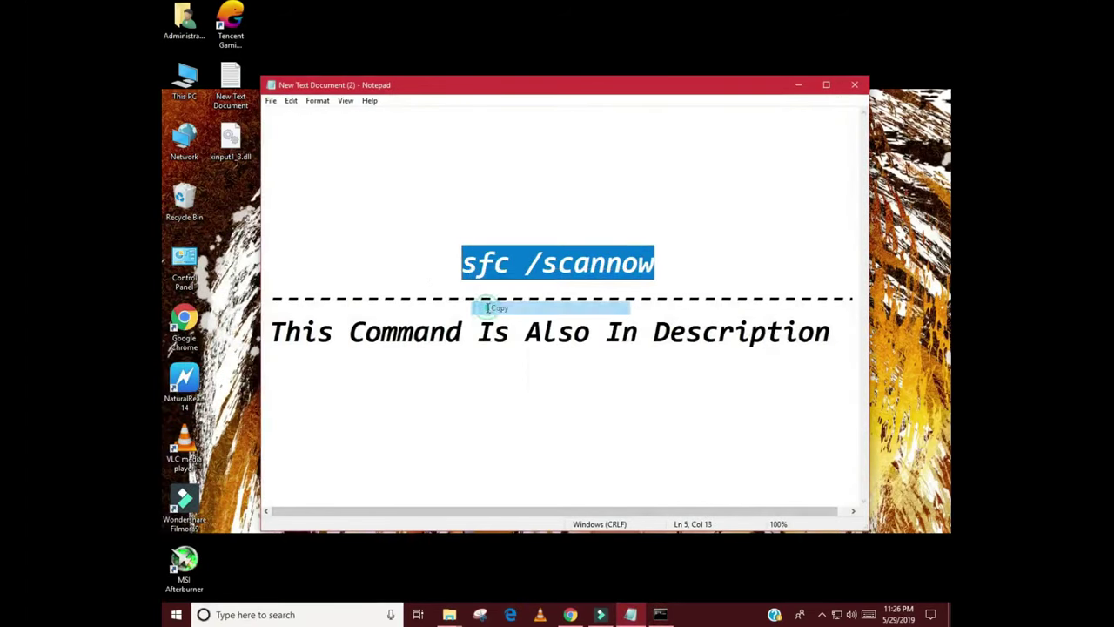
# Move the Notepad window aside, then paste "sfc /scannow" into the administrator Command Prompt and run it.
pyautogui.moveTo(483, 87); pyautogui.dragTo(633, 175)
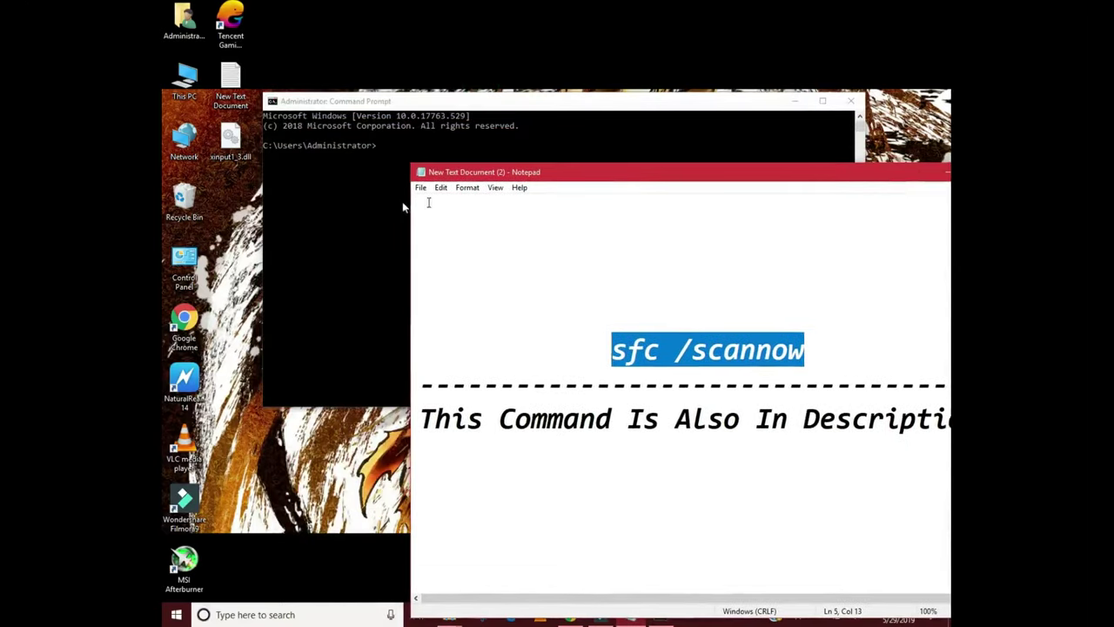
pyautogui.click(399, 157)
pyautogui.rightClick(397, 151)
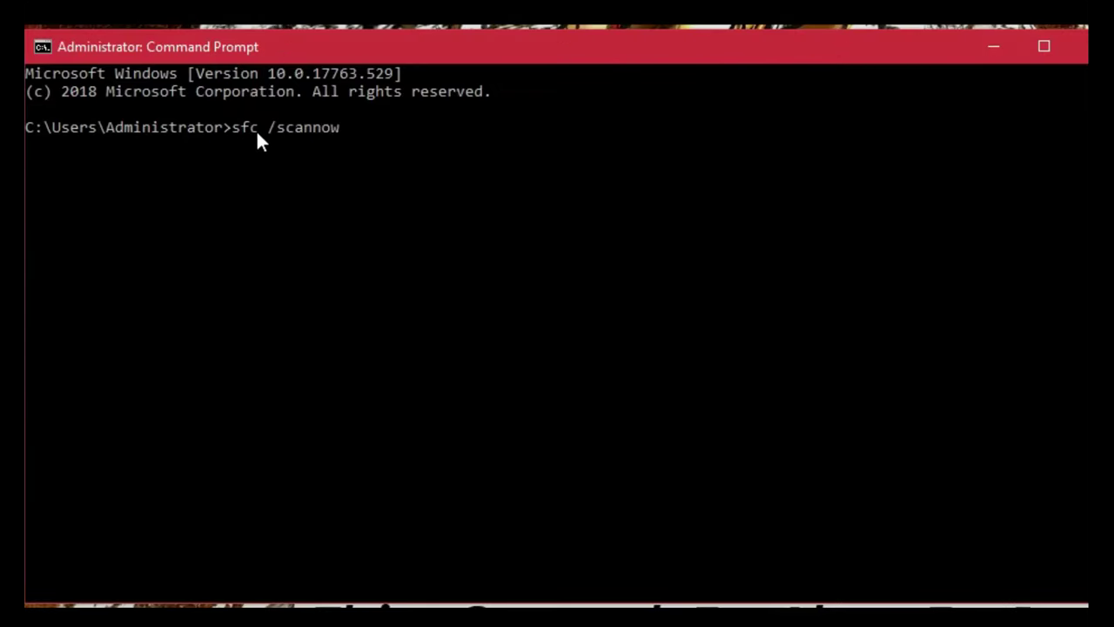
pyautogui.press('Return')
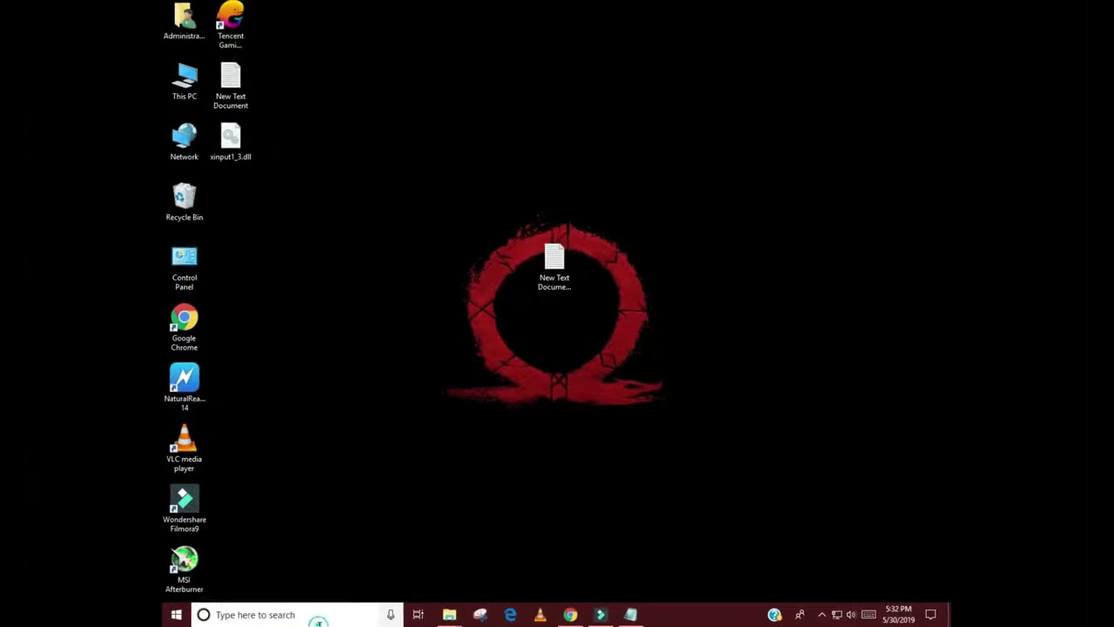
# Open the Windows Update settings by searching for "check" and check for updates.
pyautogui.press('super')
pyautogui.write('check')
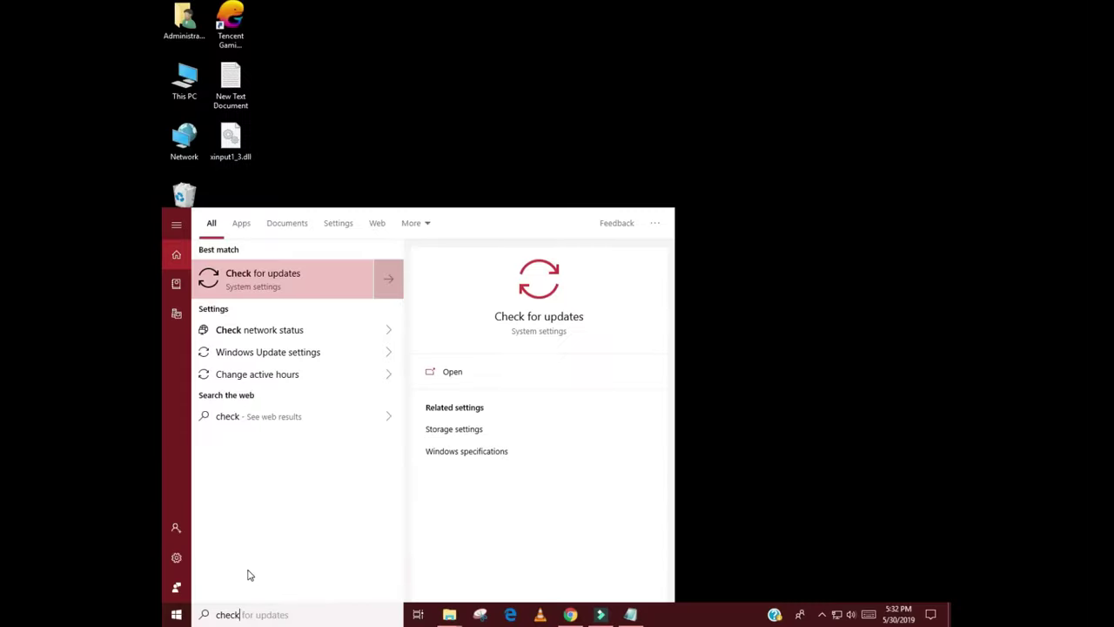
pyautogui.click(240, 276)
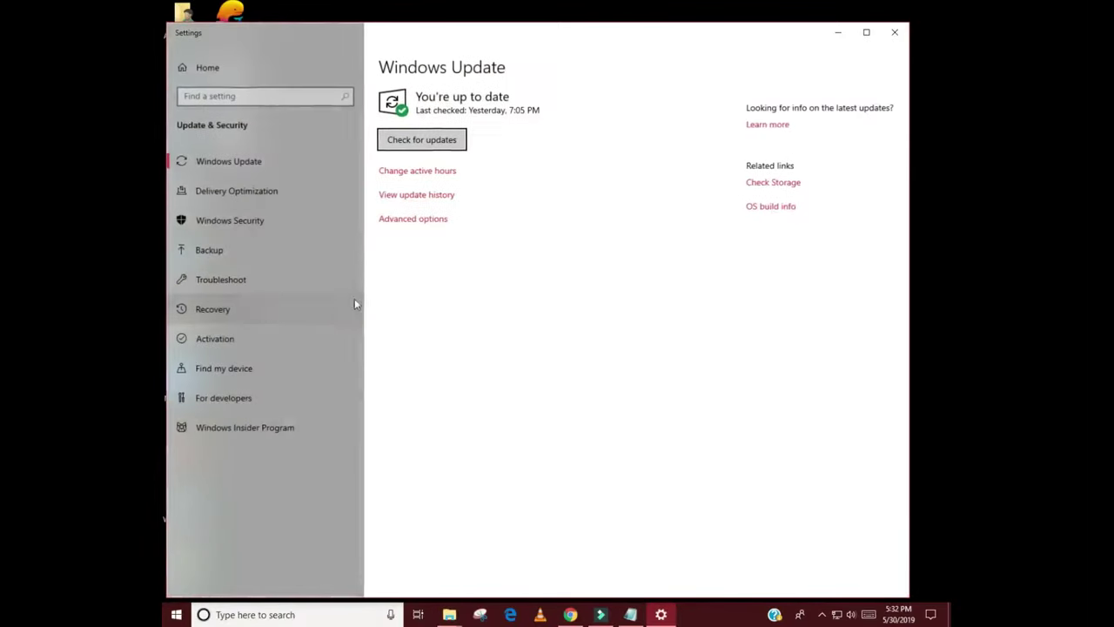
pyautogui.click(409, 139)
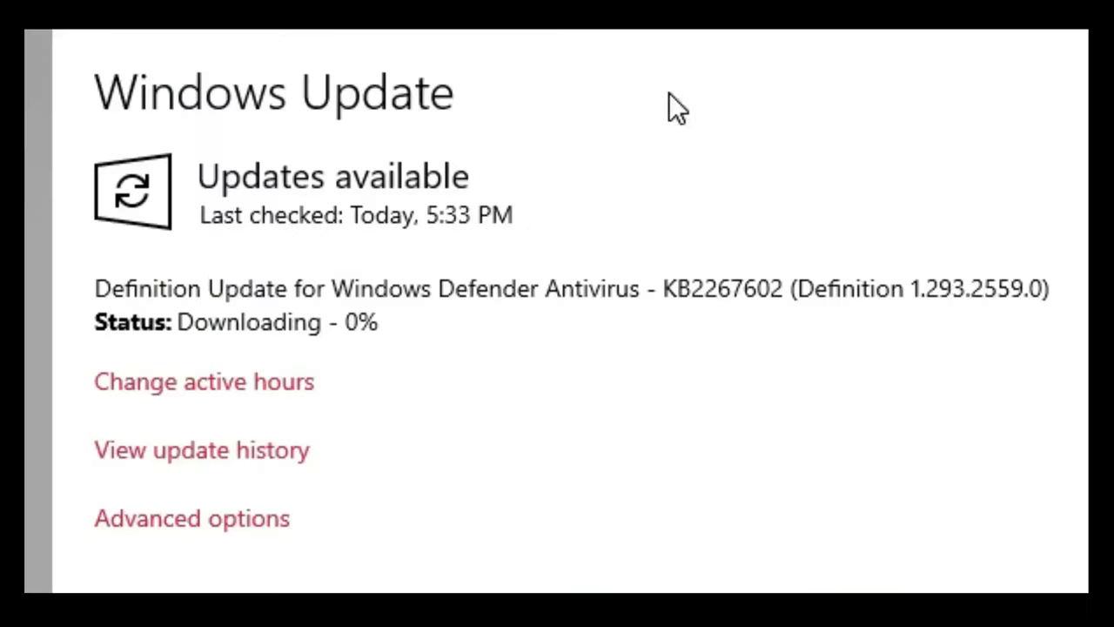
pyautogui.moveTo(168, 336); pyautogui.dragTo(416, 341)
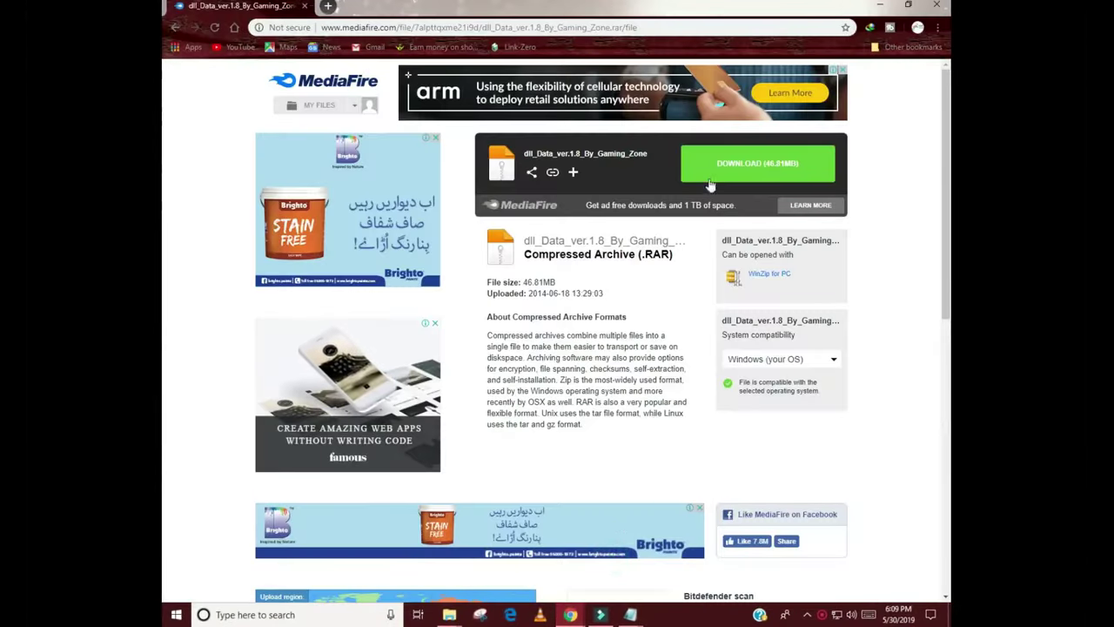
# Download dll_Data_ver.1.8_By_Gaming_Zone.rar from MediaFire in the Programs category, saving it to E:\Chrome Downloads.
pyautogui.click(710, 181)
pyautogui.click(863, 37)
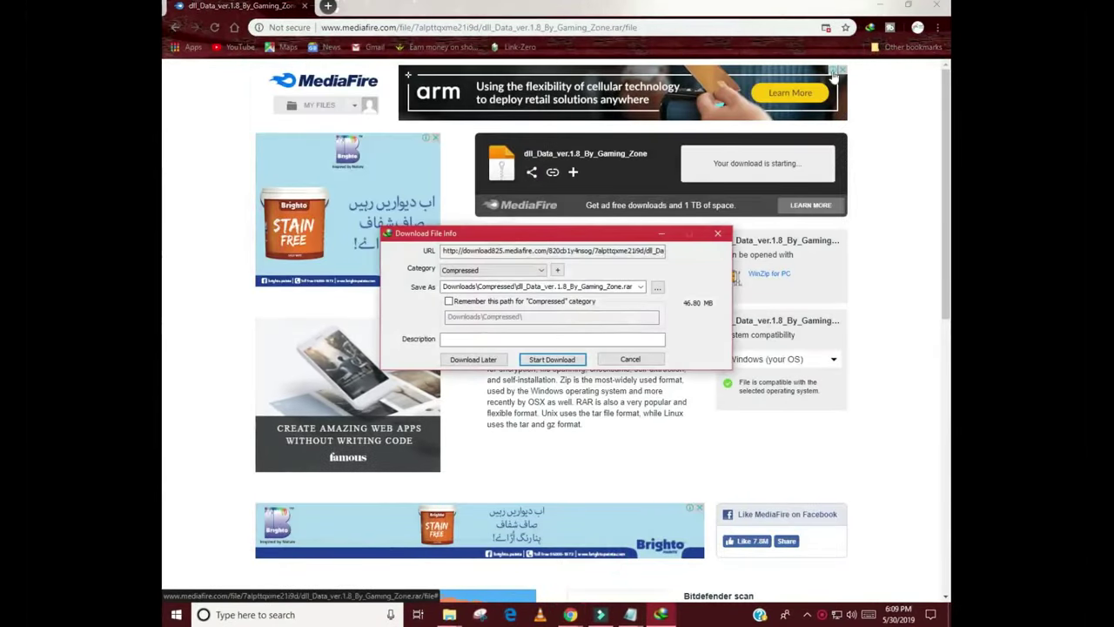
pyautogui.click(492, 270)
pyautogui.click(475, 314)
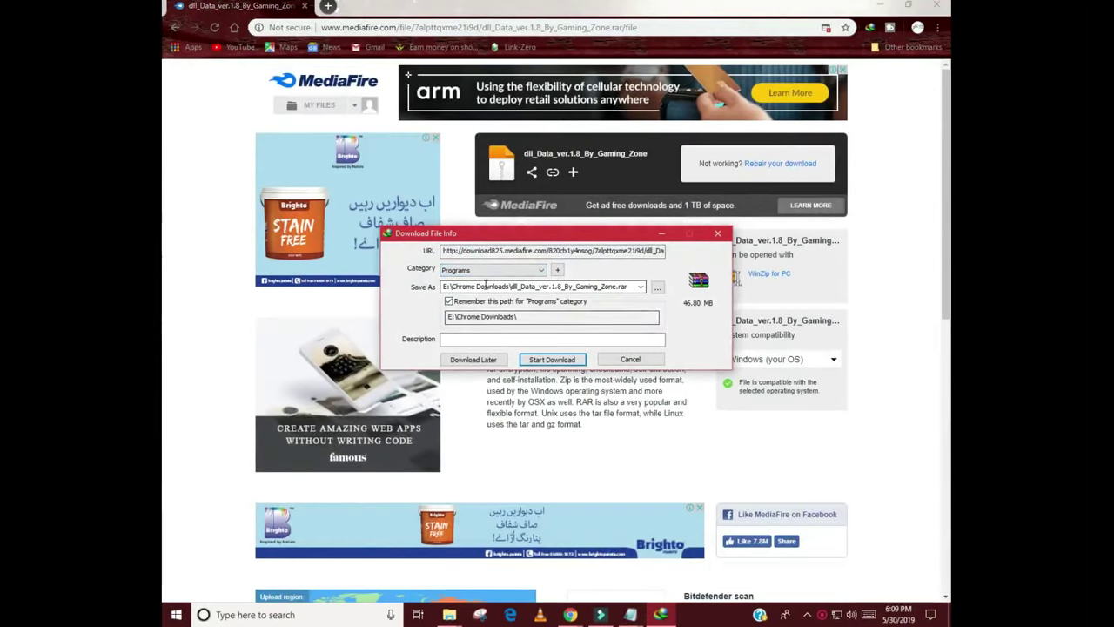
pyautogui.click(552, 359)
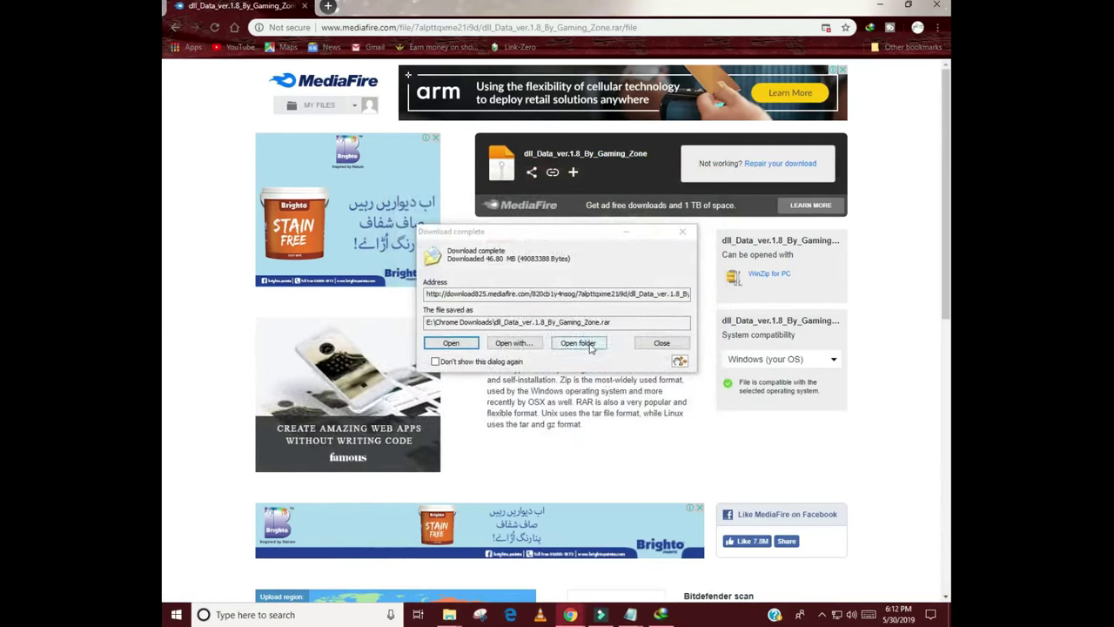
# Open the download's folder and extract the dll_Data_ver.1.8_By_Gaming_Zone archive into its own folder.
pyautogui.click(589, 346)
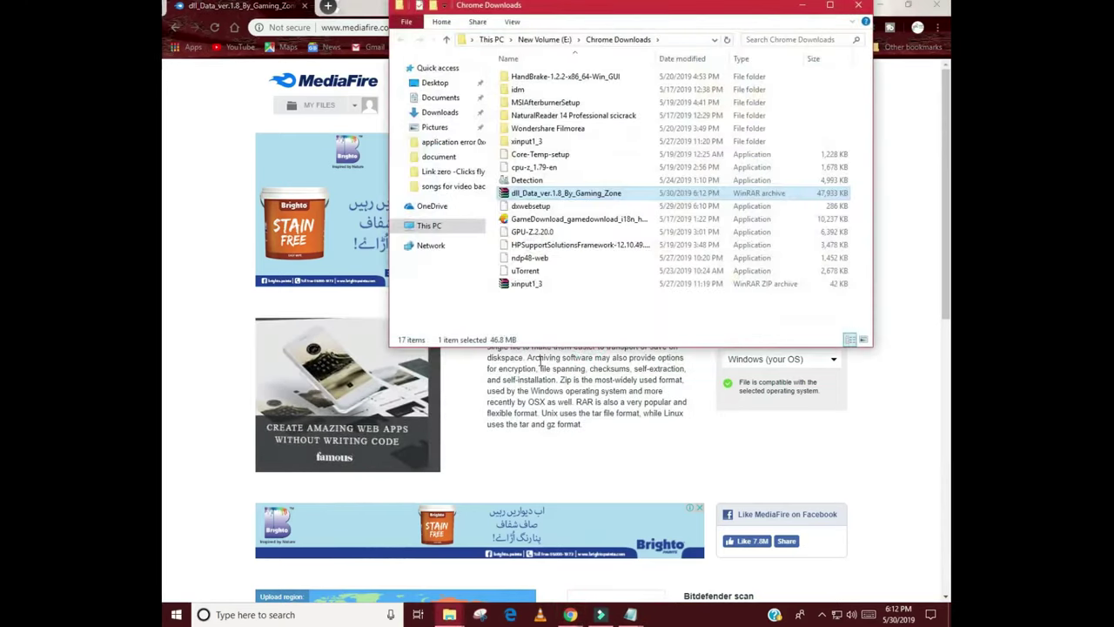
pyautogui.doubleClick(575, 7)
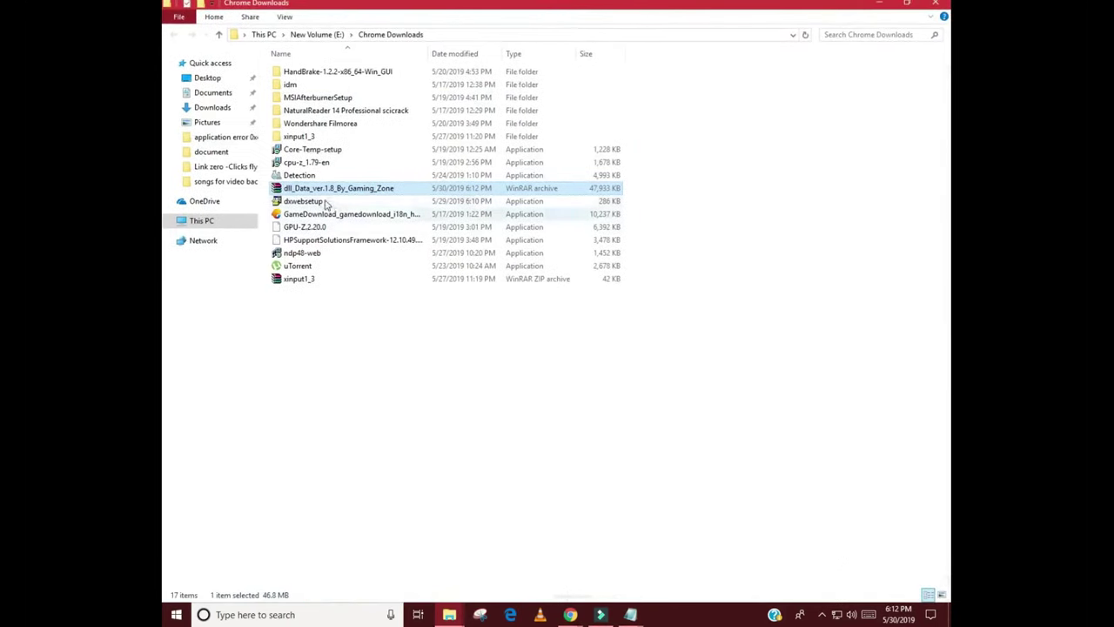
pyautogui.rightClick(309, 193)
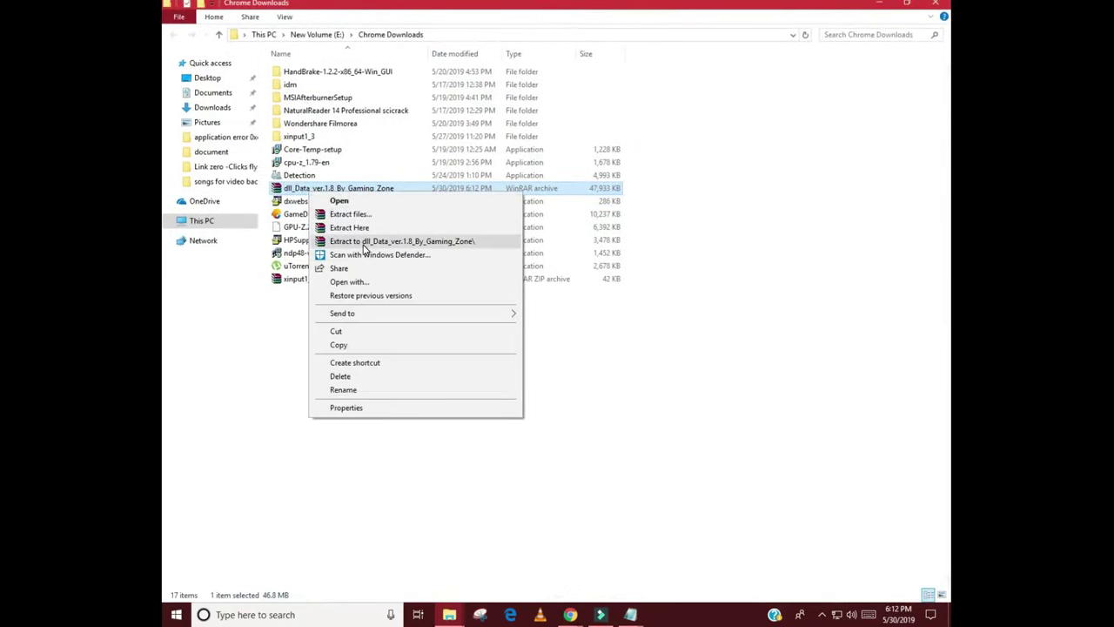
pyautogui.click(366, 248)
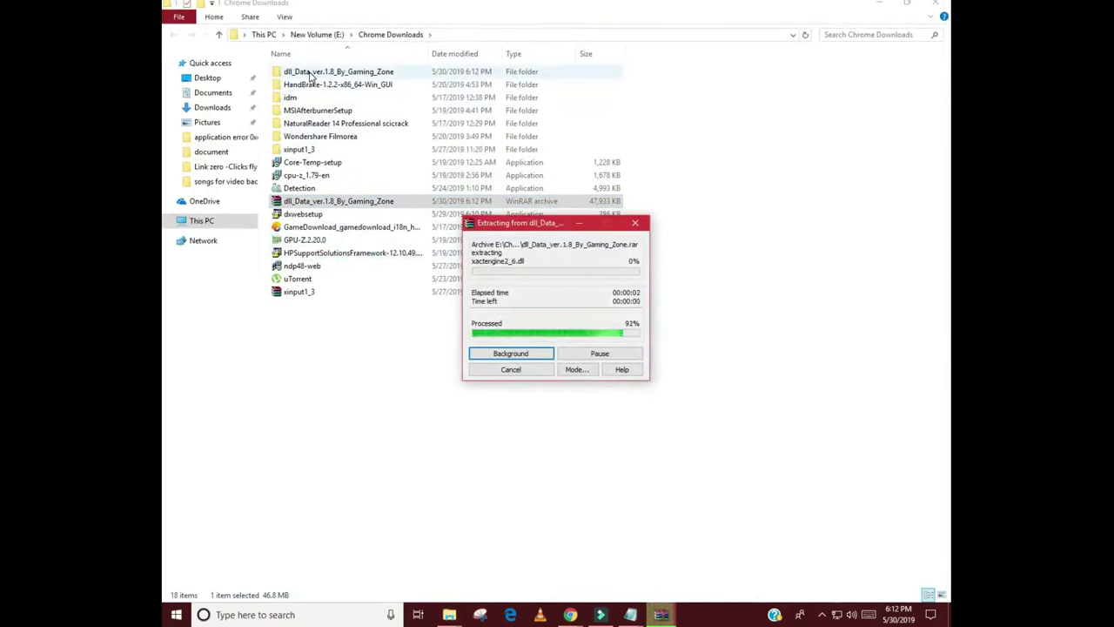
# Open the dll subfolder of the extracted dll_Data_ver.1.8_By_Gaming_Zone folder and copy all the DLL files in it.
pyautogui.click(309, 74)
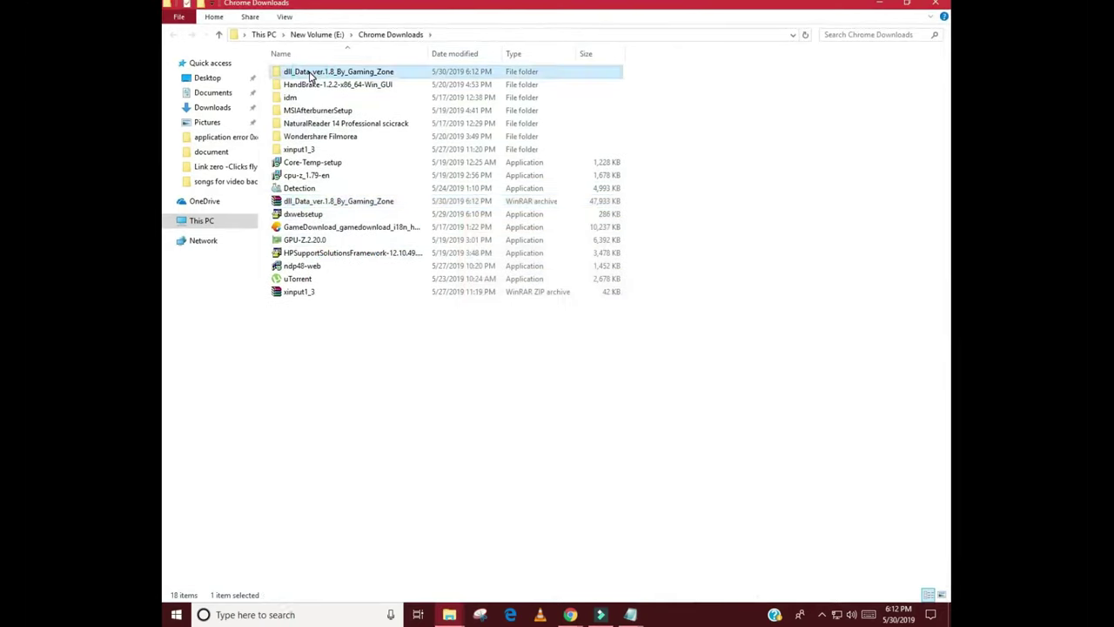
pyautogui.doubleClick(311, 74)
pyautogui.doubleClick(309, 74)
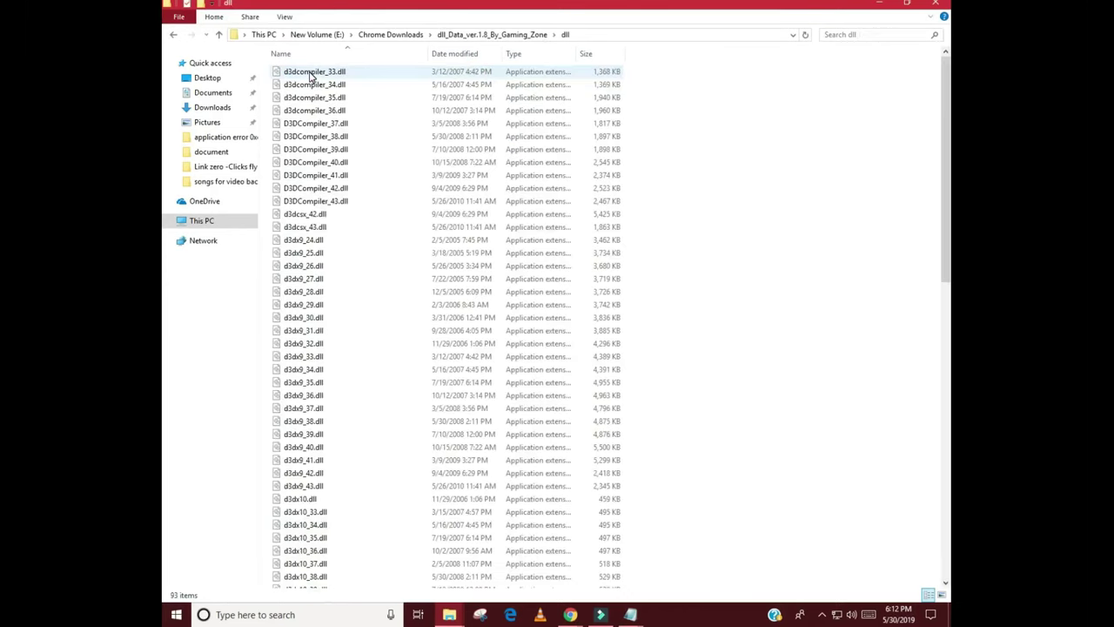
pyautogui.moveTo(639, 77); pyautogui.dragTo(528, 596)
pyautogui.rightClick(403, 345)
pyautogui.click(436, 466)
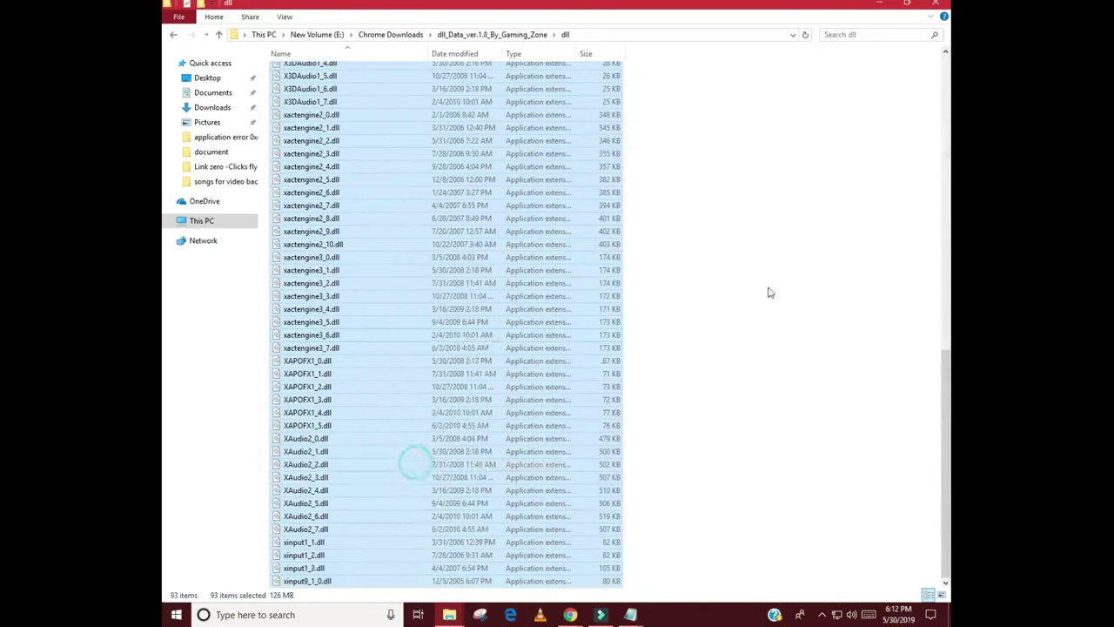
pyautogui.click(809, 227)
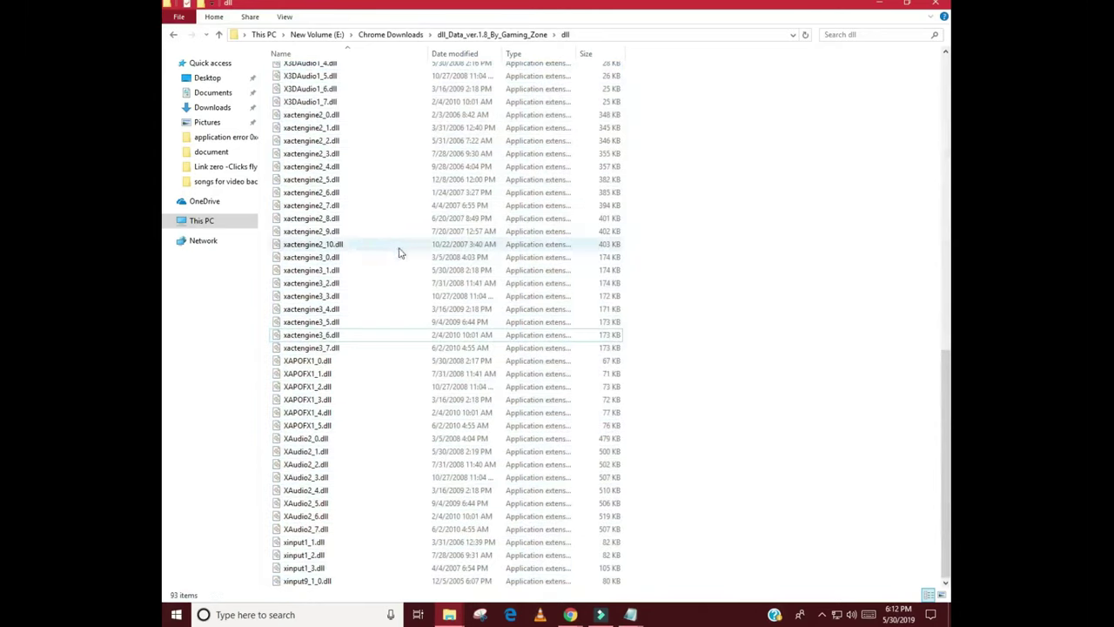
pyautogui.click(310, 334)
pyautogui.scroll(6, 659, 194)
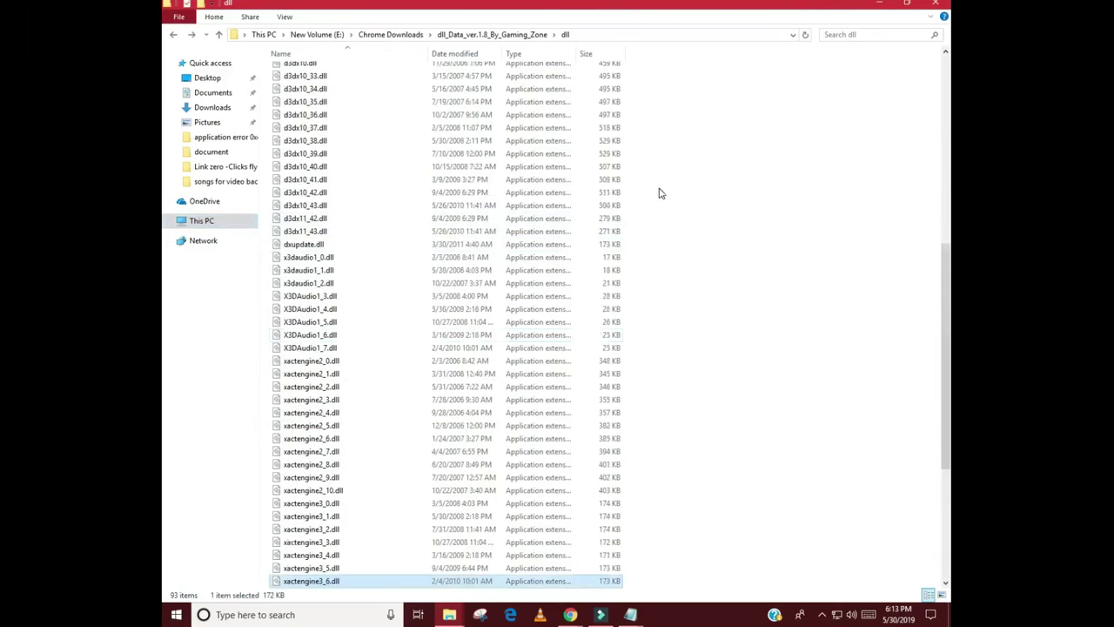
# Open the file location of the desktop's prototype2 shortcut and paste the copied DLL files into the JH game folder.
pyautogui.press('super+d')
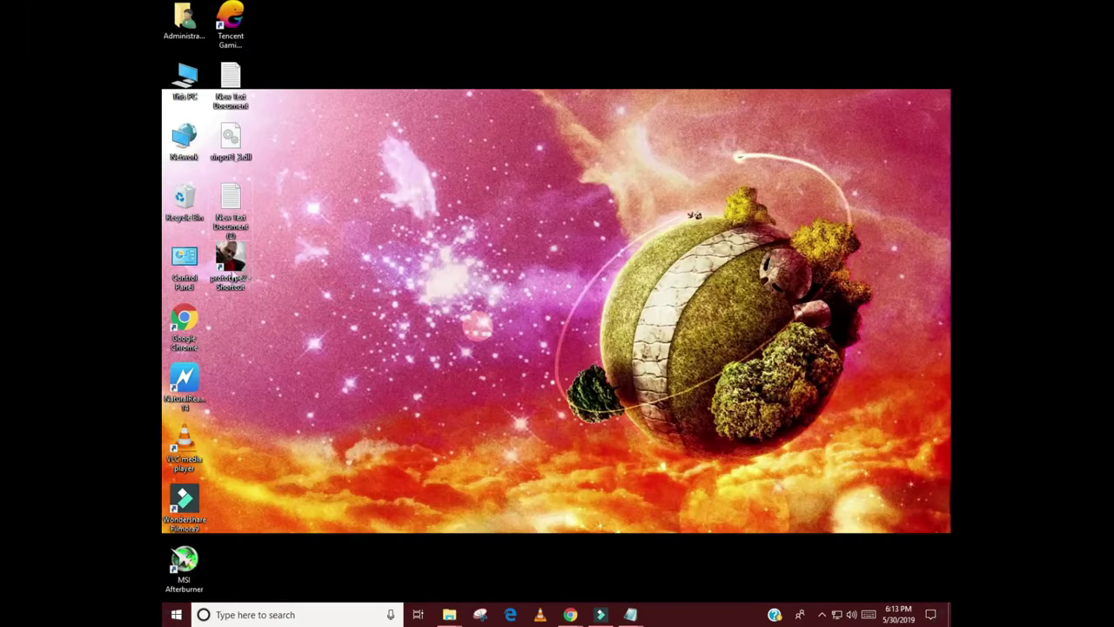
pyautogui.rightClick(230, 257)
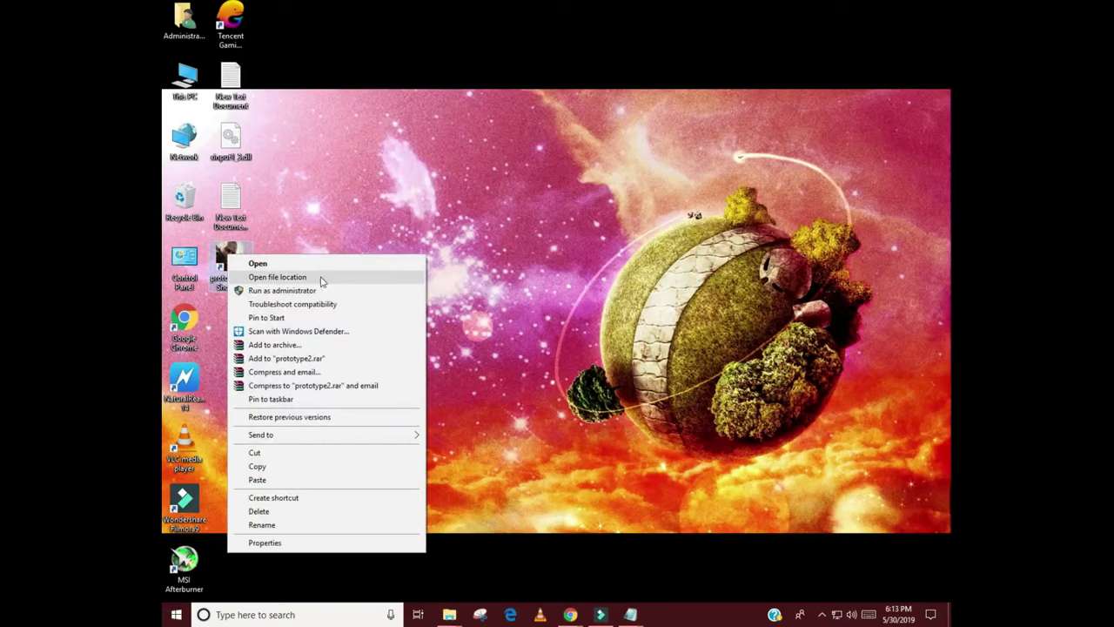
pyautogui.click(356, 278)
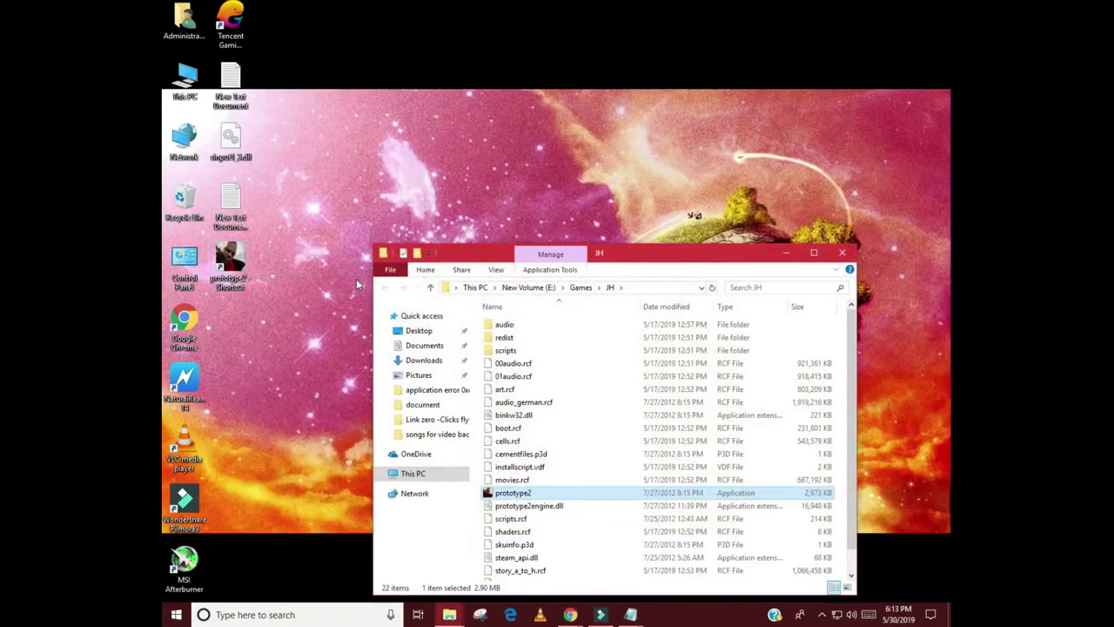
pyautogui.doubleClick(650, 256)
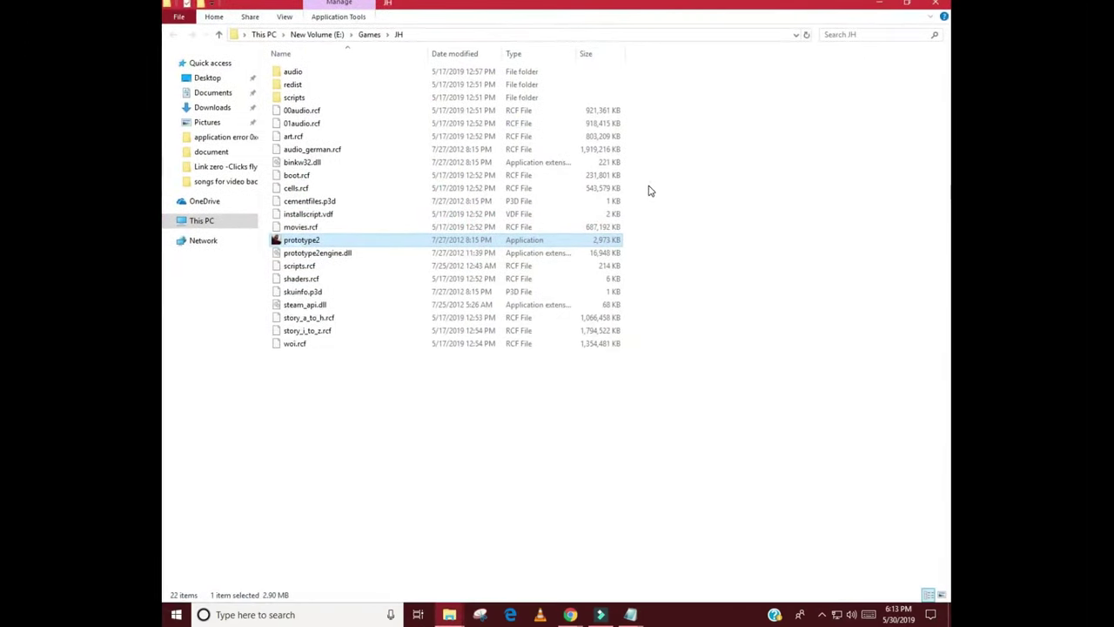
pyautogui.rightClick(649, 190)
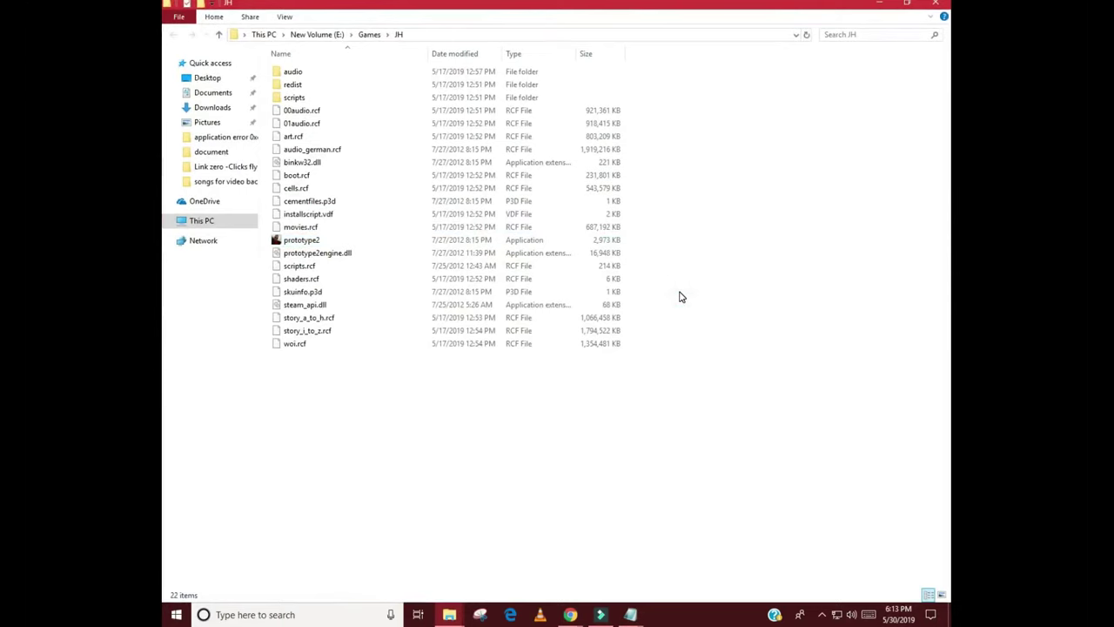
pyautogui.hotkey('ctrl', 'v')
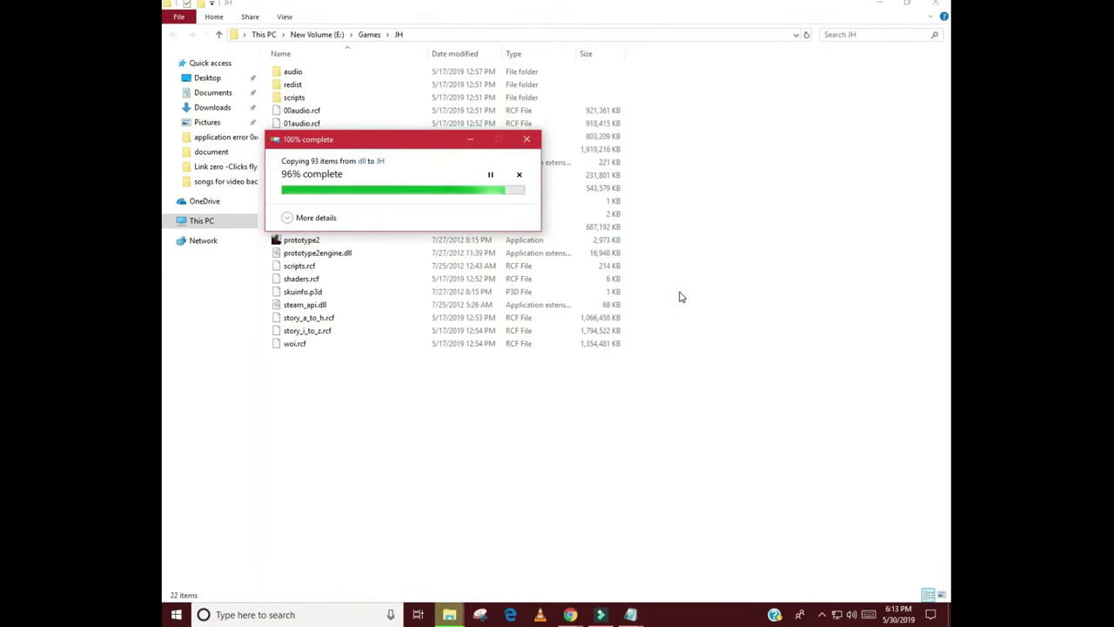
pyautogui.scroll(5, 716, 285)
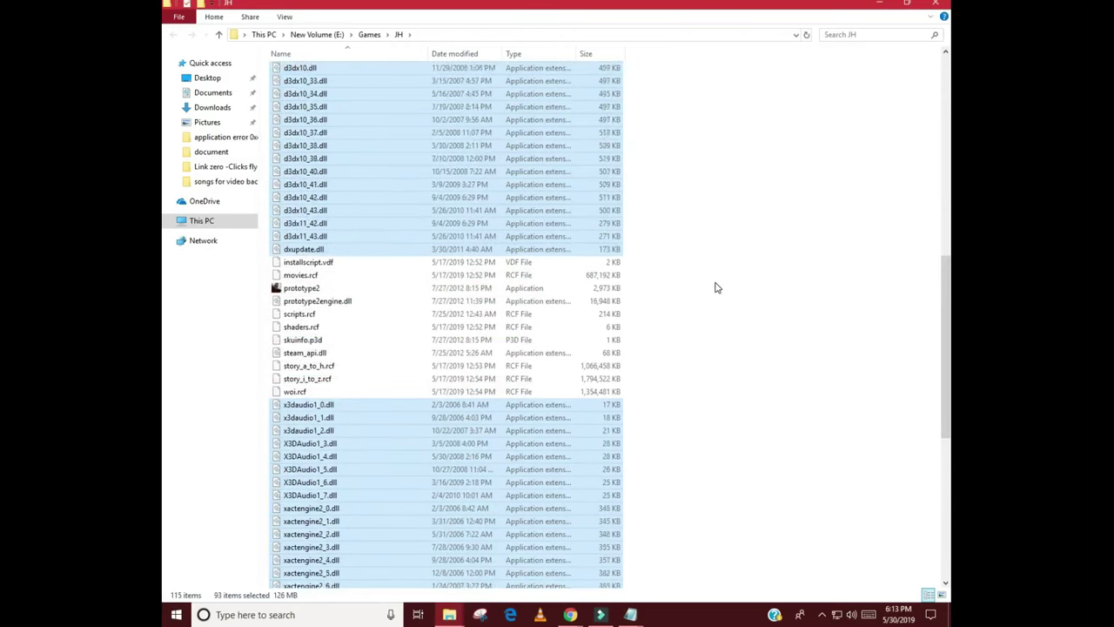